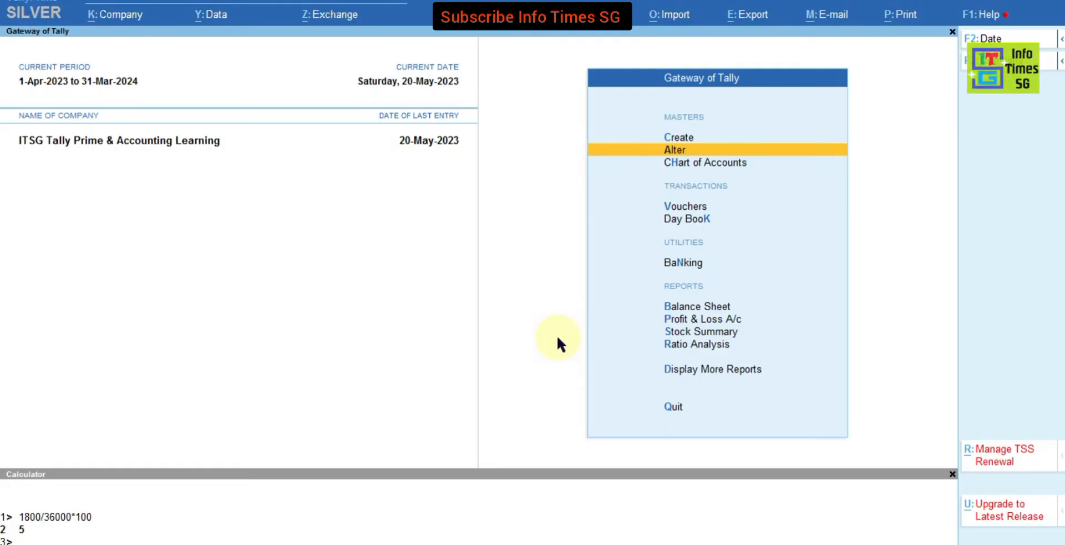
Start a new Sales voucher and leave its reference number and date blank
{"action": "key", "text": "v"}
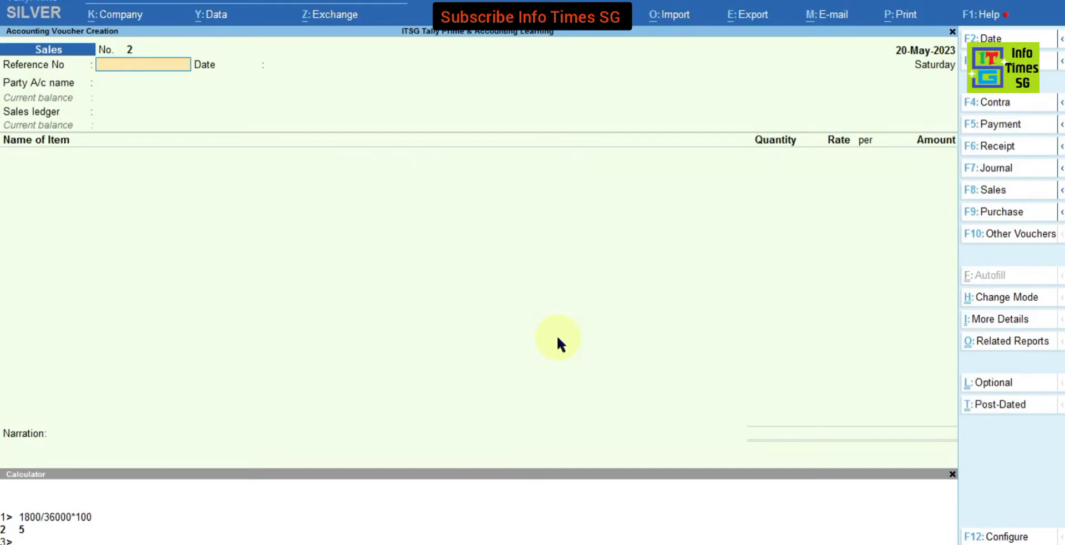
{"action": "key", "text": "F8"}
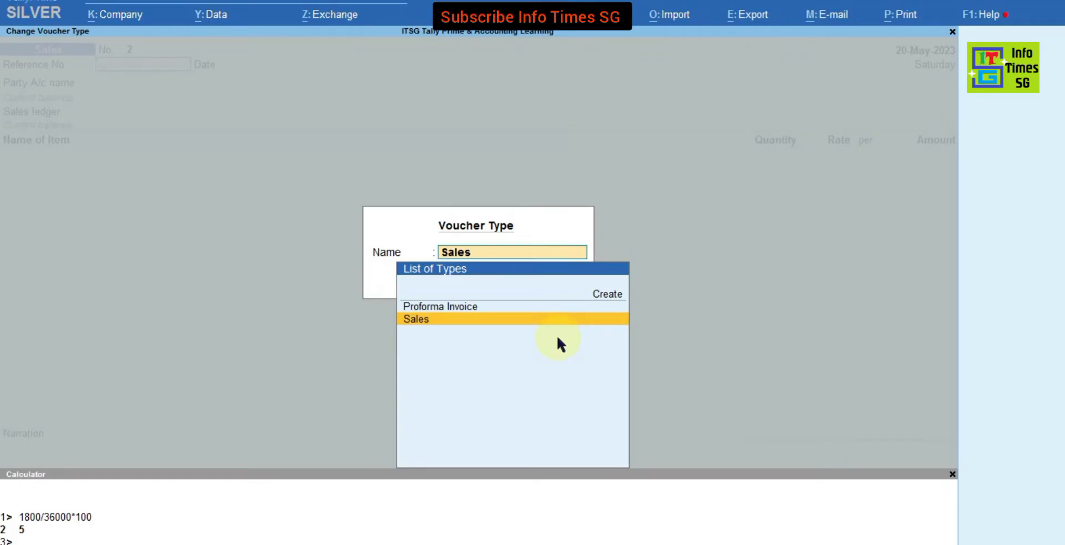
{"action": "key", "text": "Return"}
{"action": "key", "text": "Return"}
{"action": "key", "text": "BackSpace"}
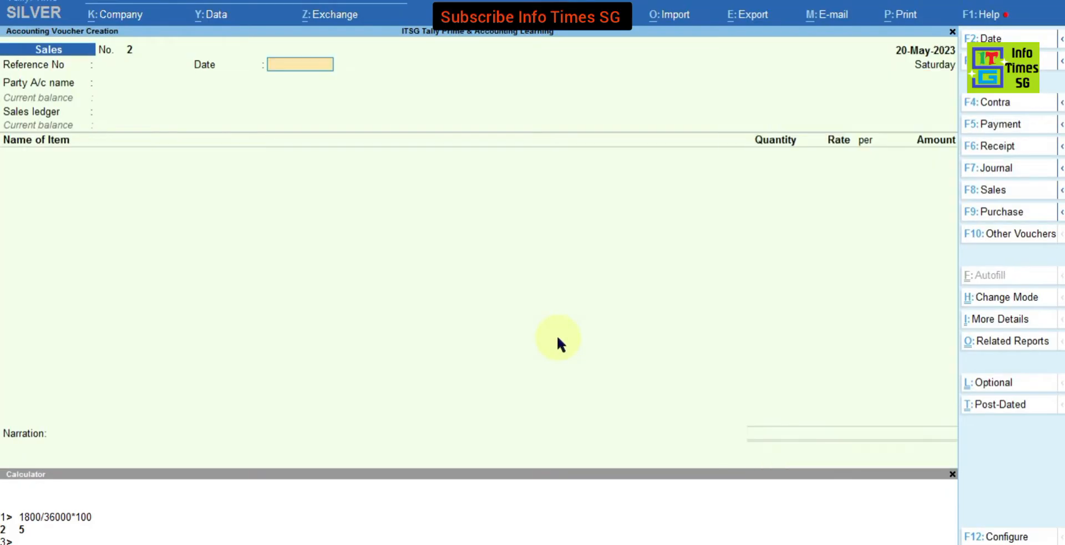
{"action": "key", "text": "BackSpace"}
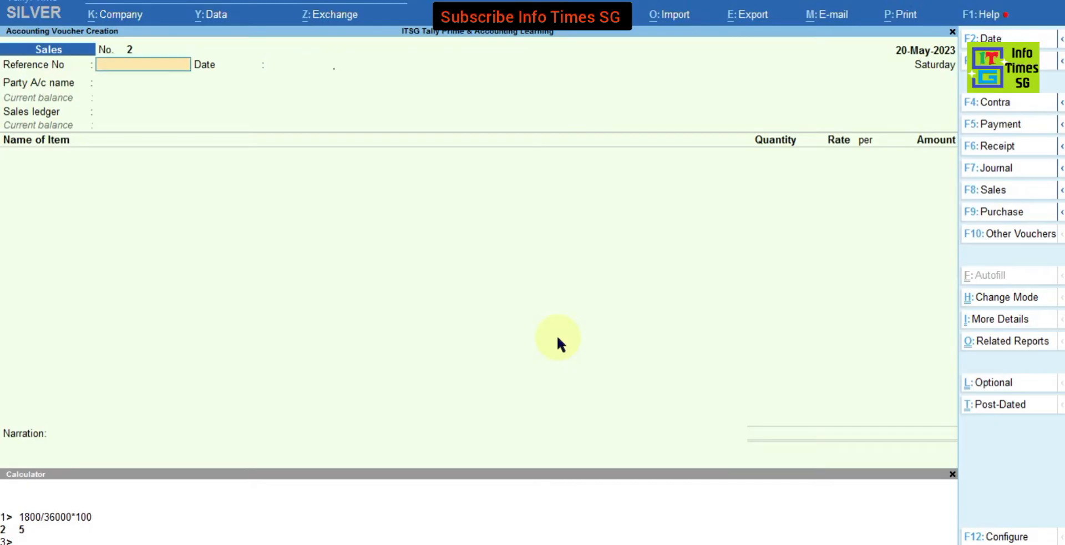
{"action": "key", "text": "Return"}
{"action": "key", "text": "Return"}
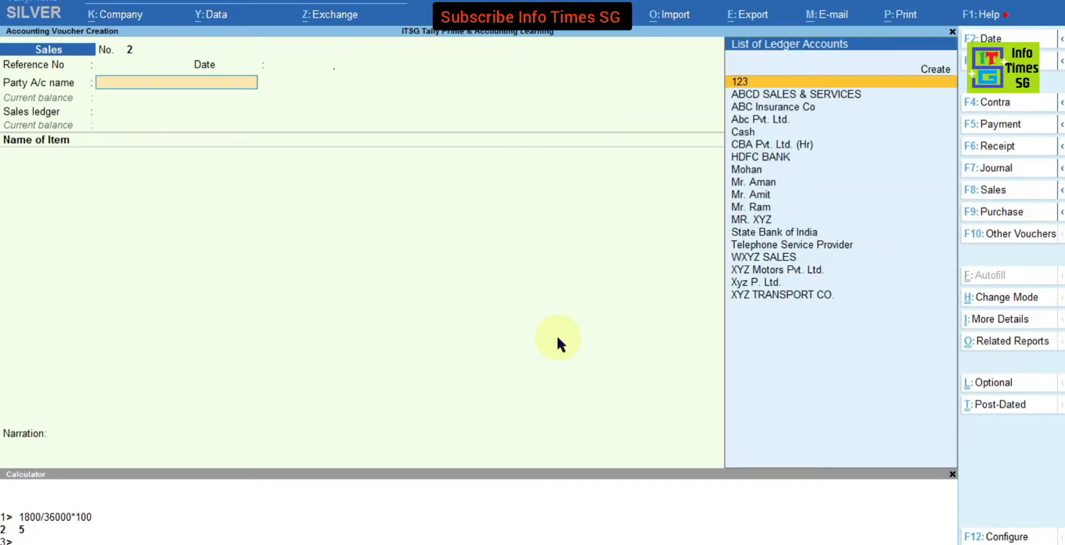
Set the party account to CBA Pvt. Ltd. (Hr) and accept its dispatch, order and party details without changes
{"action": "type", "text": "CBA"}
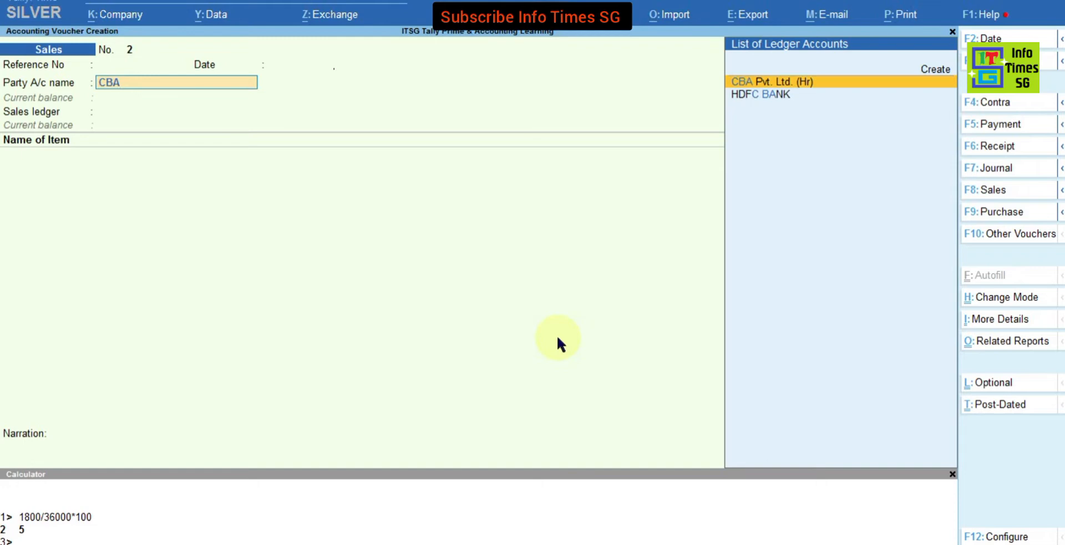
{"action": "key", "text": "Return"}
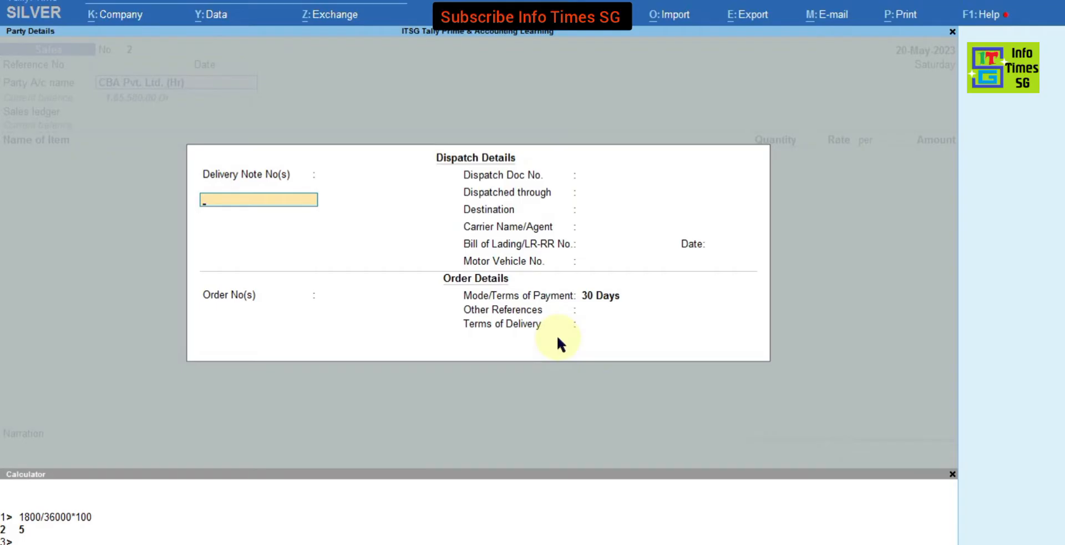
{"action": "key", "text": "Return"}
{"action": "key", "text": "Return"}
{"action": "key", "text": "Return"}
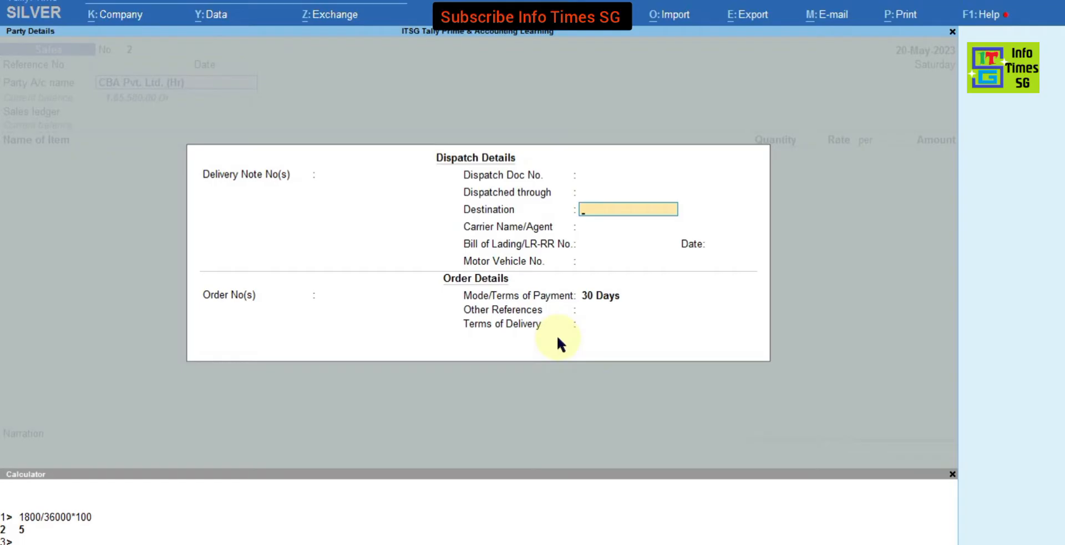
{"action": "key", "text": "Return"}
{"action": "key", "text": "Return"}
{"action": "key", "text": "Return"}
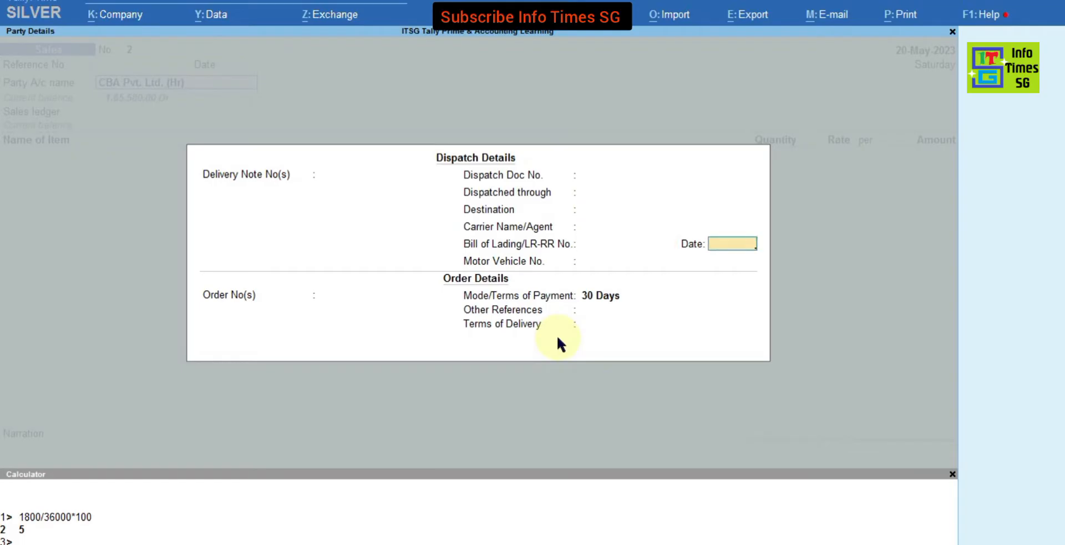
{"action": "key", "text": "ctrl+a"}
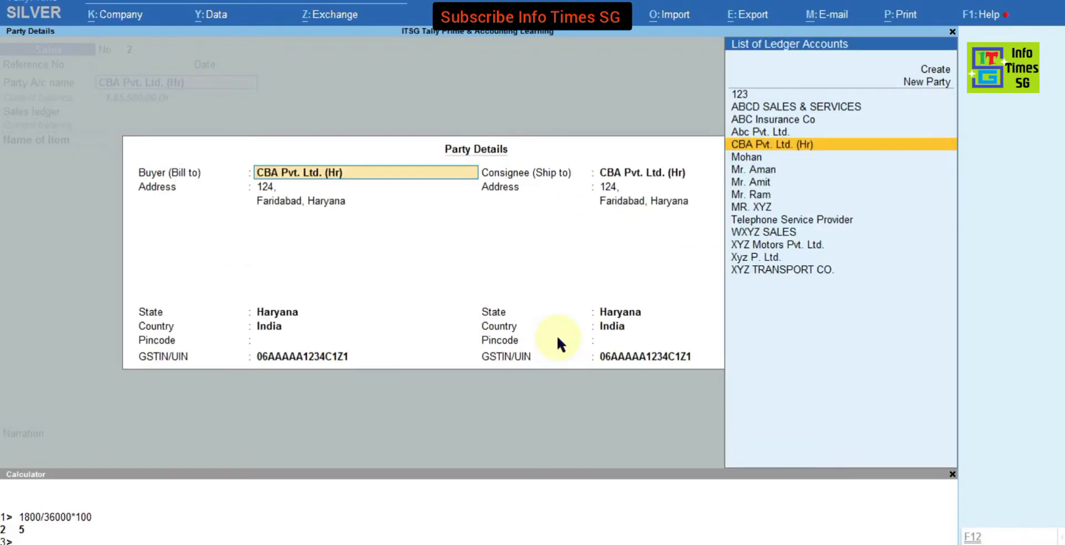
{"action": "key", "text": "ctrl+a"}
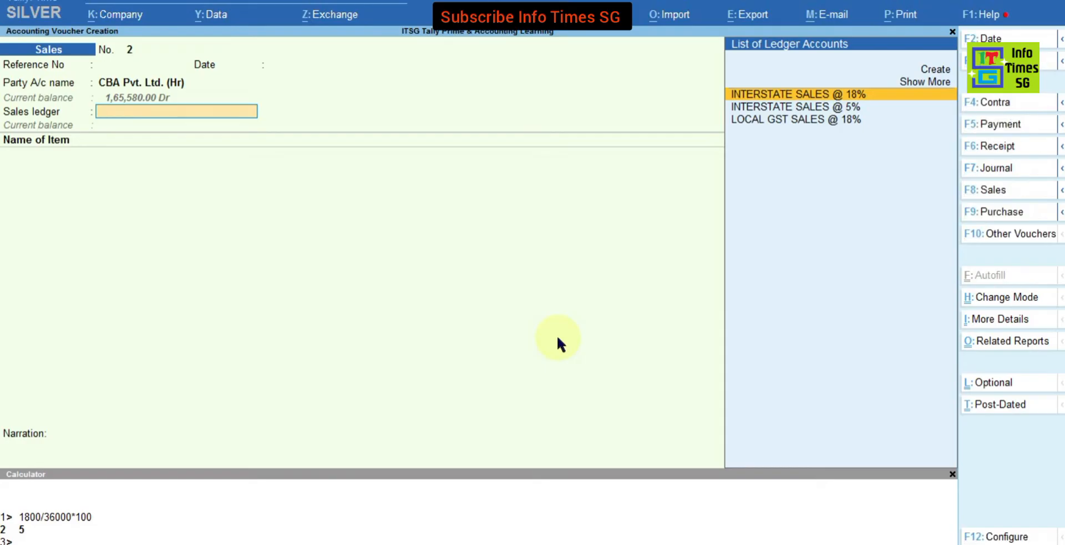
Choose INTERSTATE SALES @ 18% as the voucher's sales ledger
{"action": "key", "text": "Down"}
{"action": "key", "text": "Down"}
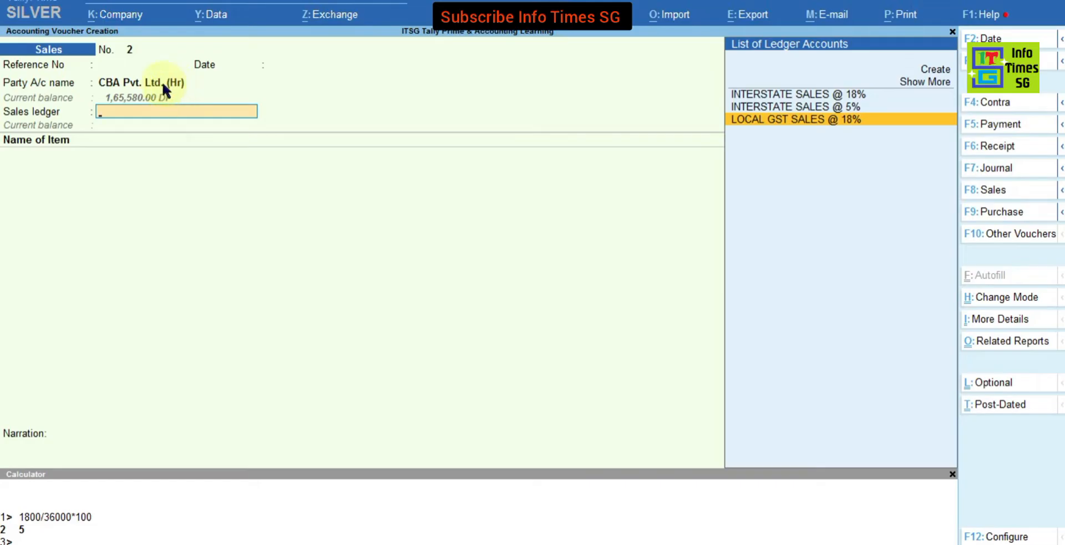
{"action": "key", "text": "Up"}
{"action": "key", "text": "Up"}
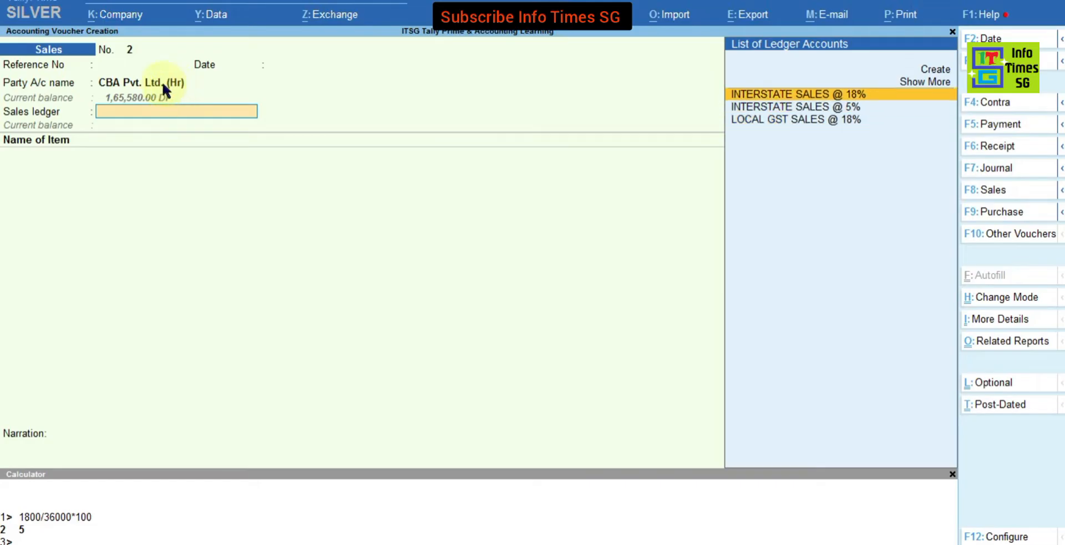
{"action": "key", "text": "Return"}
Add ITEM A to the sales voucher with a quantity of 100 PCS, accepting the default rate and amount
{"action": "type", "text": "A"}
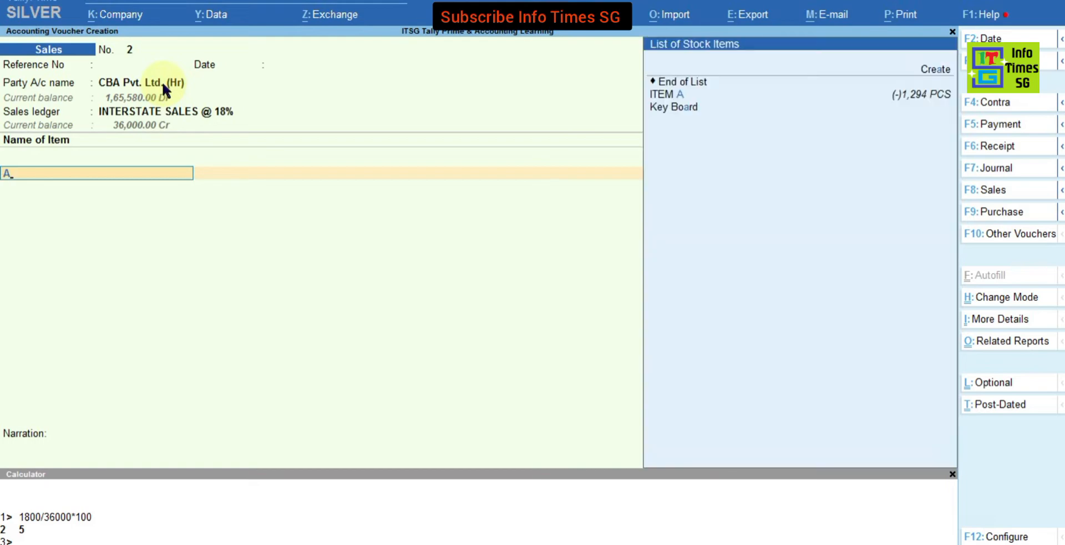
{"action": "key", "text": "Down"}
{"action": "key", "text": "Down"}
{"action": "key", "text": "Down"}
{"action": "key", "text": "Return"}
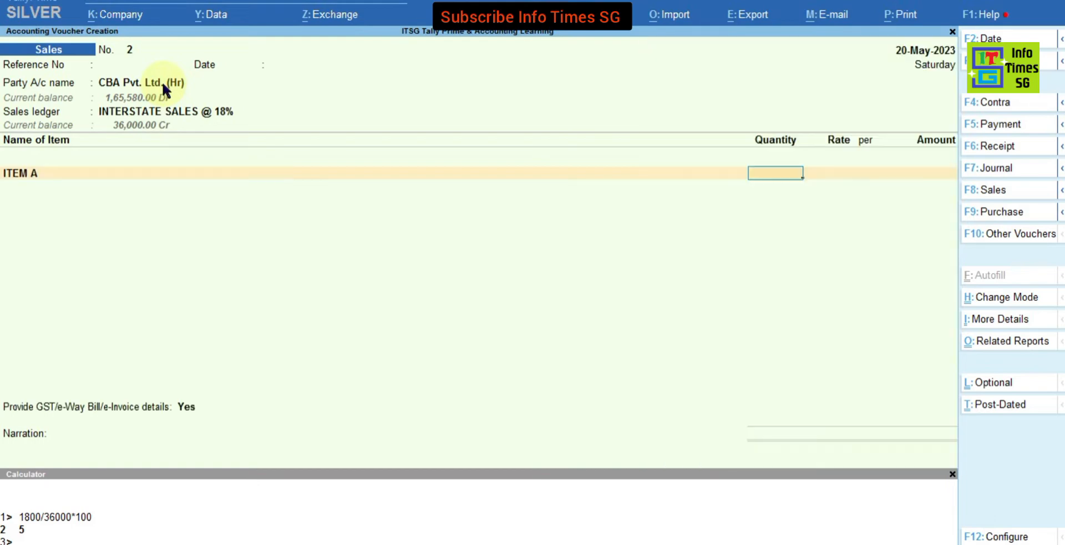
{"action": "type", "text": "100"}
{"action": "key", "text": "Return"}
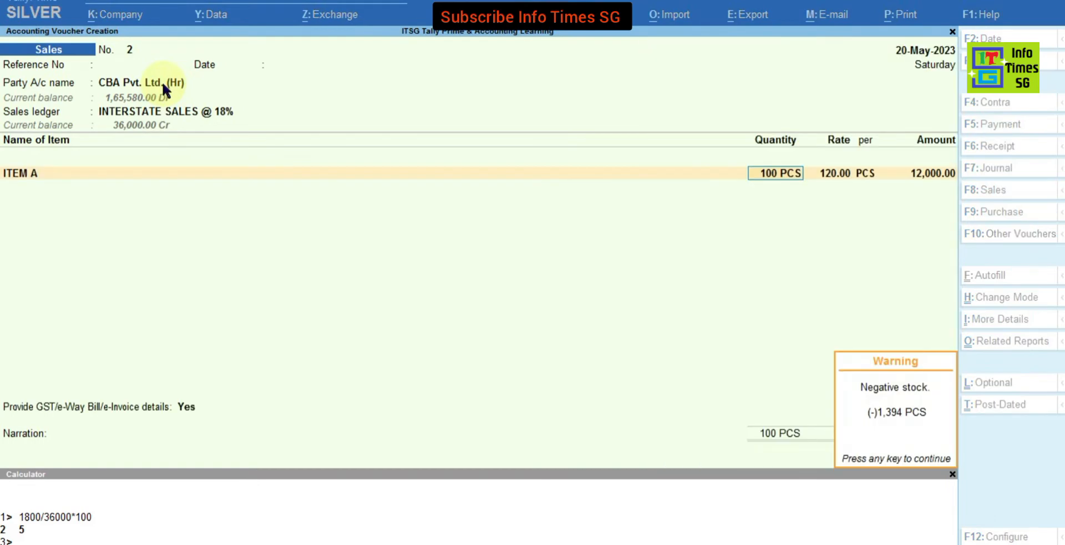
{"action": "key", "text": "Return"}
{"action": "key", "text": "Return"}
{"action": "key", "text": "Return"}
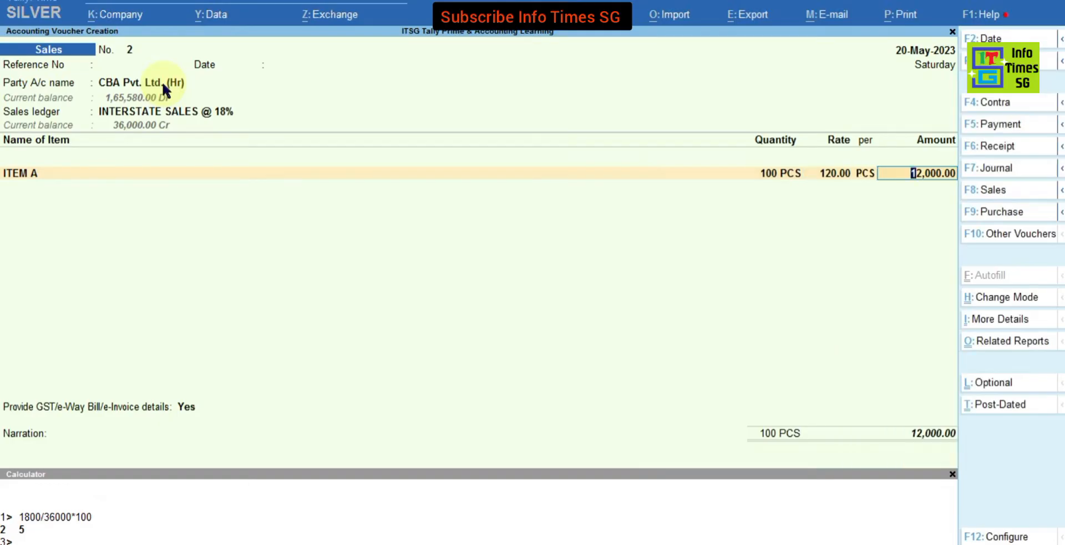
{"action": "key", "text": "Return"}
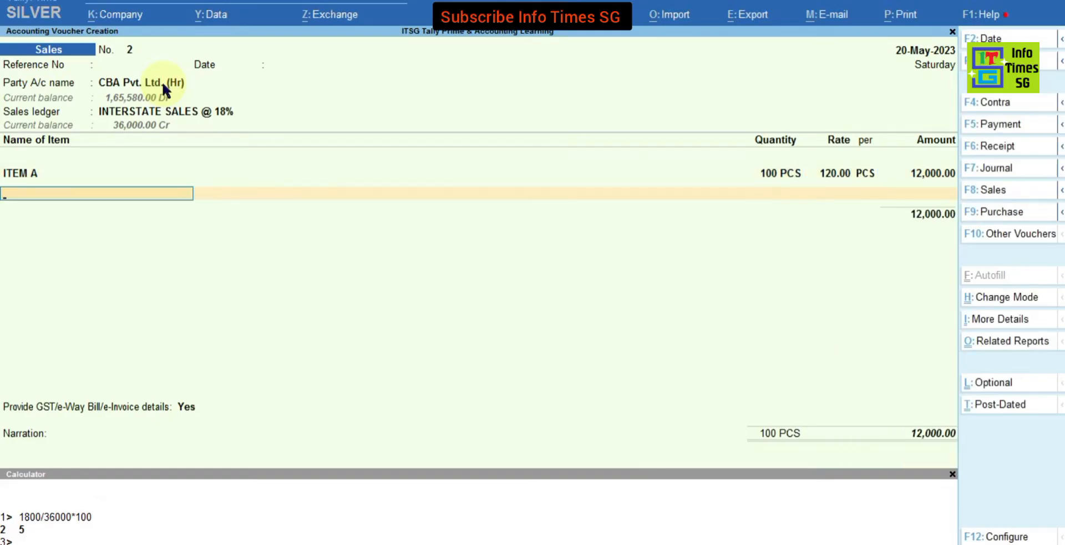
End the item list and add the IGST ledger line to the voucher
{"action": "key", "text": "Return"}
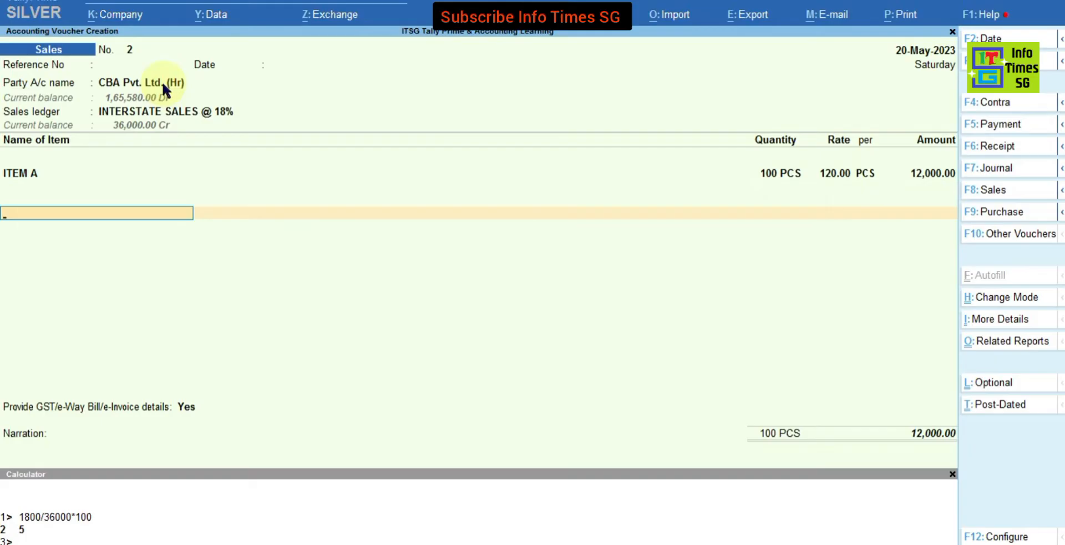
{"action": "type", "text": "IGST"}
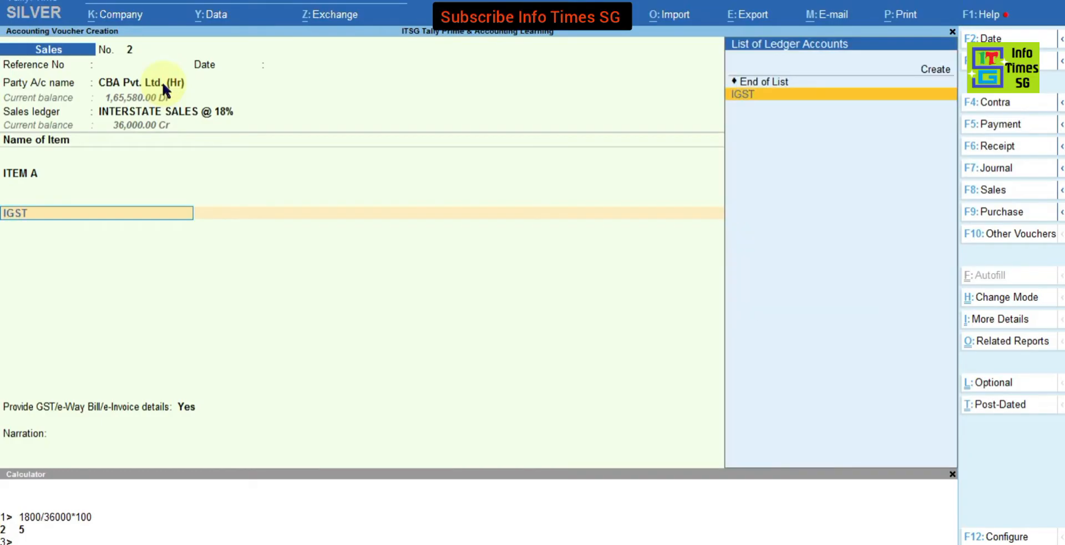
{"action": "key", "text": "Return"}
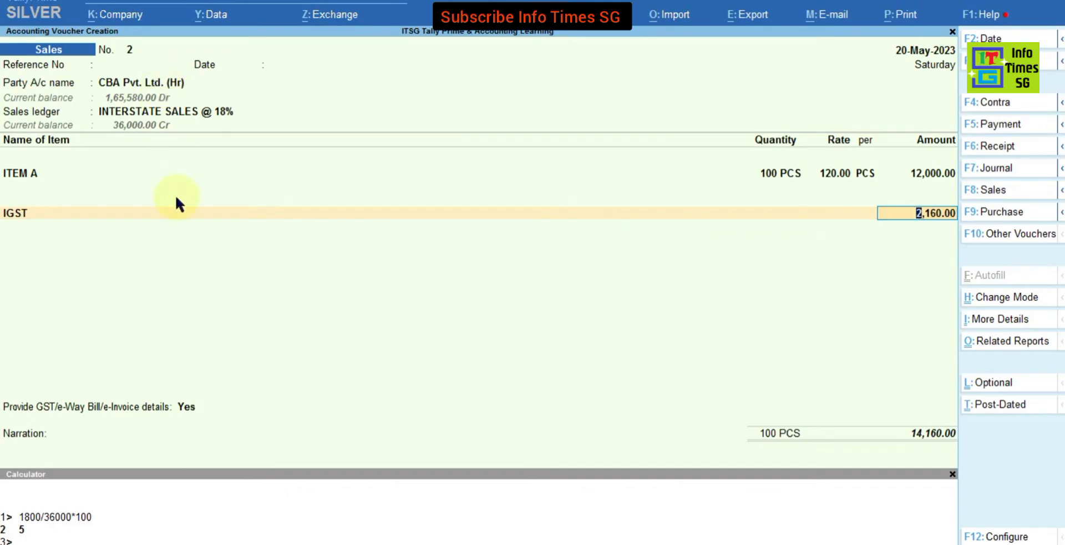
Set Enable Tax Collected at Source (TCS) to Yes in the company features
{"action": "left_click", "coordinate": [122, 20]}
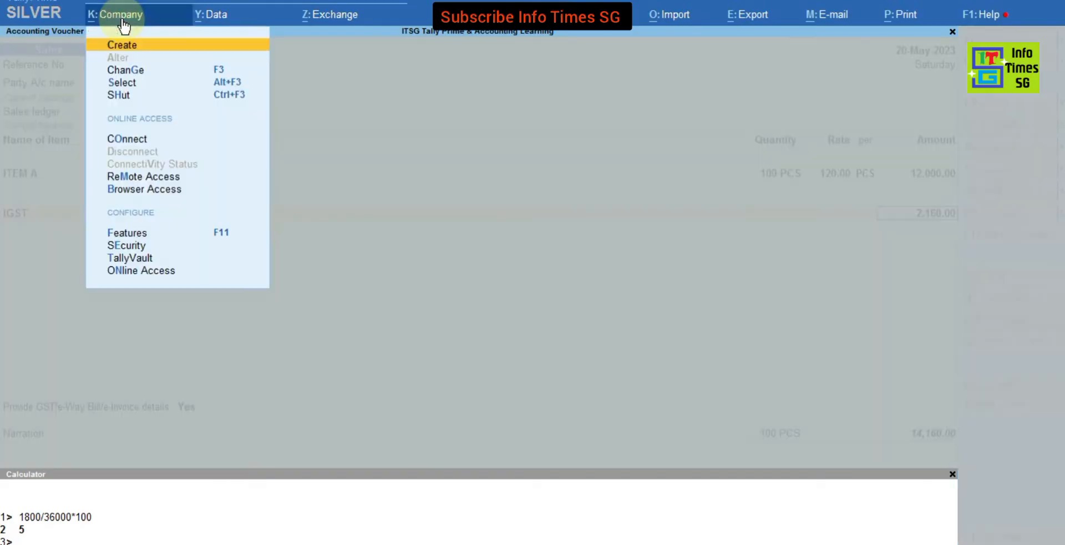
{"action": "left_click", "coordinate": [128, 235]}
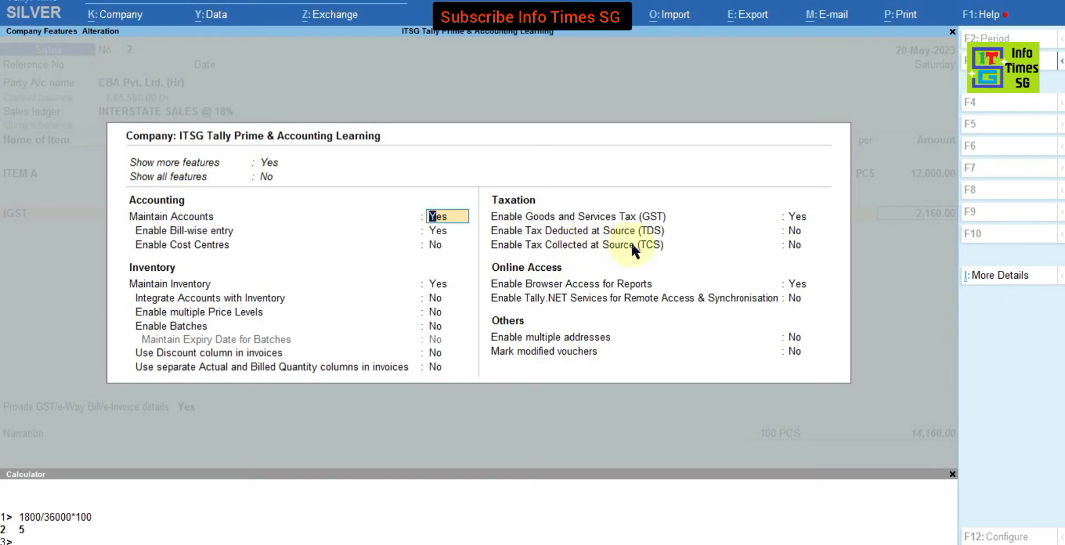
{"action": "left_click", "coordinate": [796, 246]}
{"action": "type", "text": "Y"}
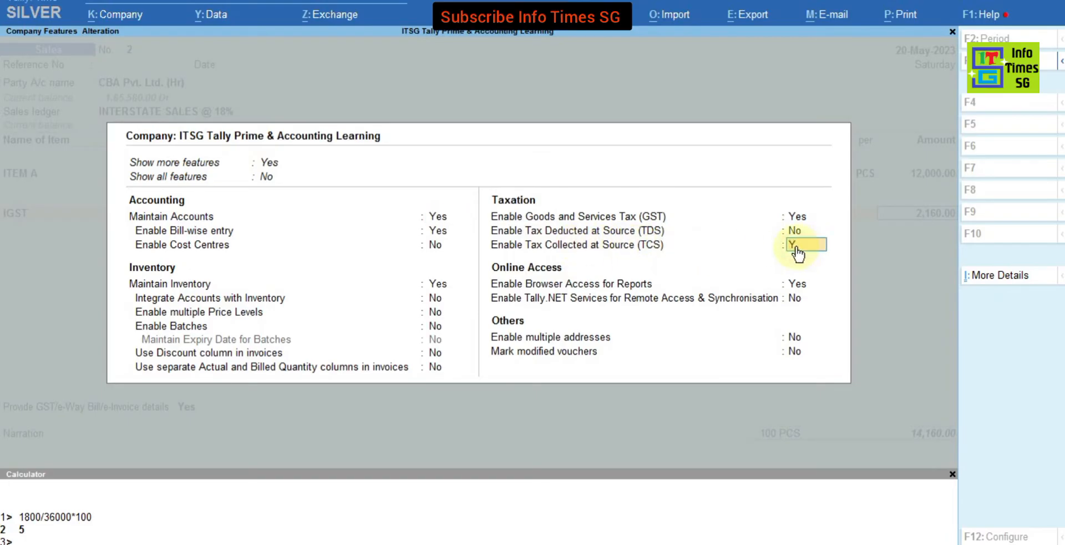
{"action": "key", "text": "Return"}
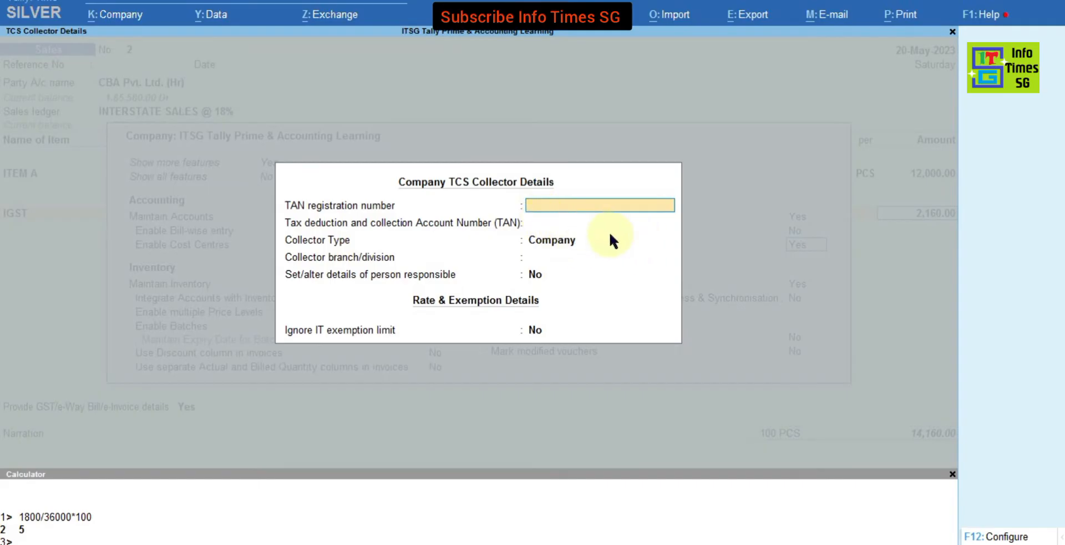
Go through the TAN and collector type fields, accept the company TCS collector details with their defaults, and save the company features
{"action": "key", "text": "Return"}
{"action": "key", "text": "Return"}
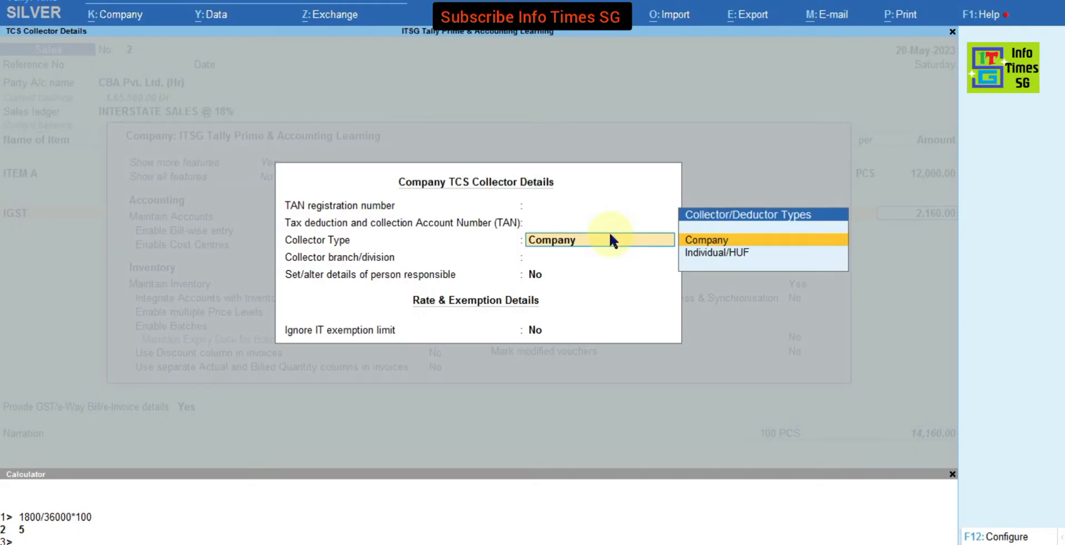
{"action": "key", "text": "BackSpace"}
{"action": "key", "text": "BackSpace"}
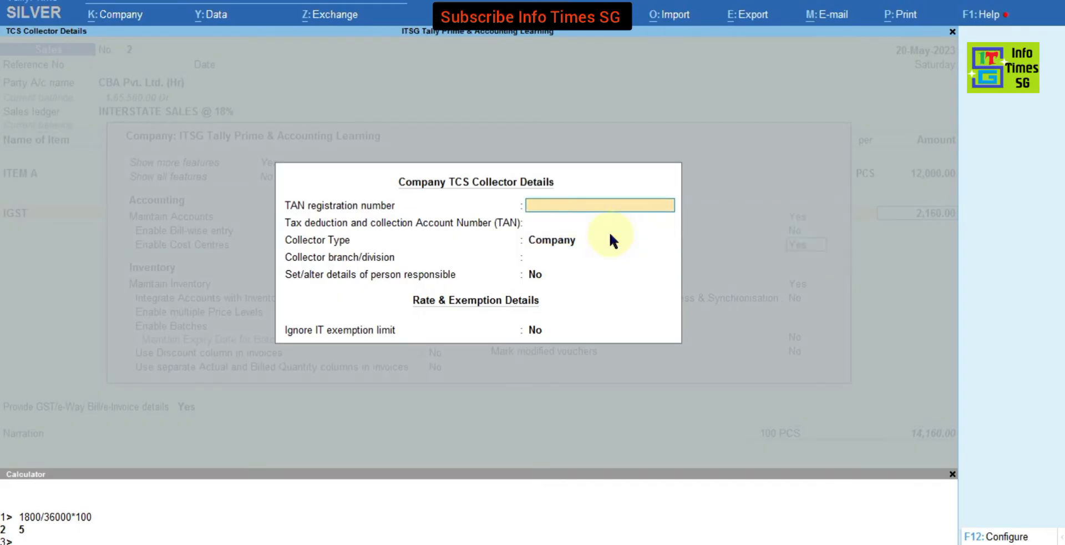
{"action": "key", "text": "Return"}
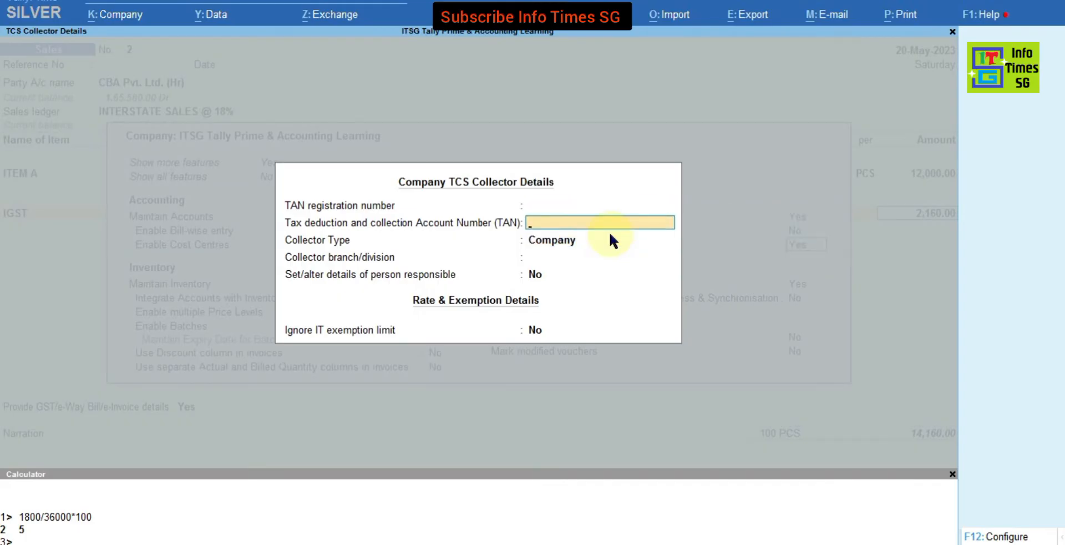
{"action": "key", "text": "Return"}
{"action": "key", "text": "BackSpace"}
{"action": "key", "text": "BackSpace"}
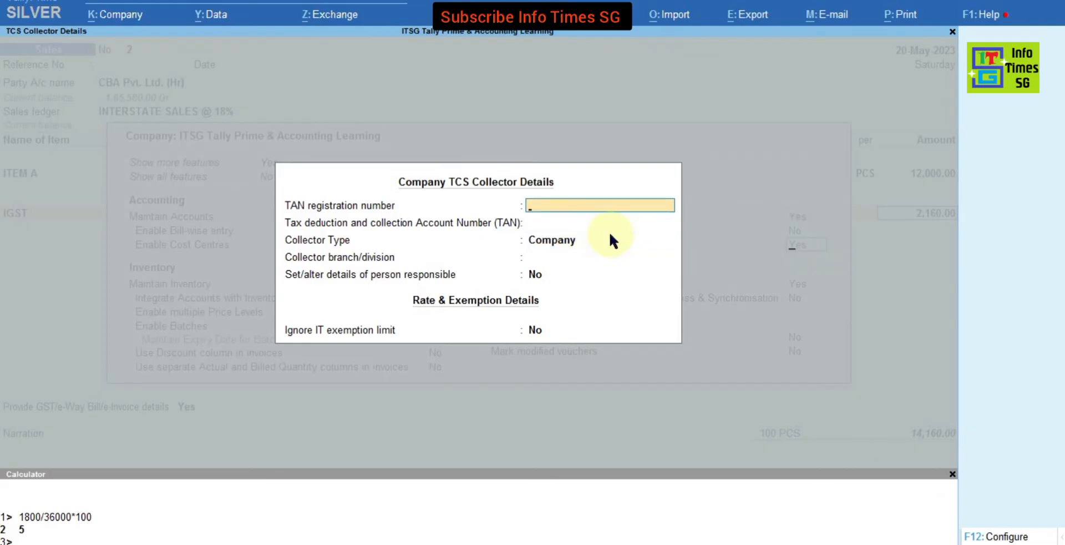
{"action": "key", "text": "ctrl+a"}
{"action": "key", "text": "Return"}
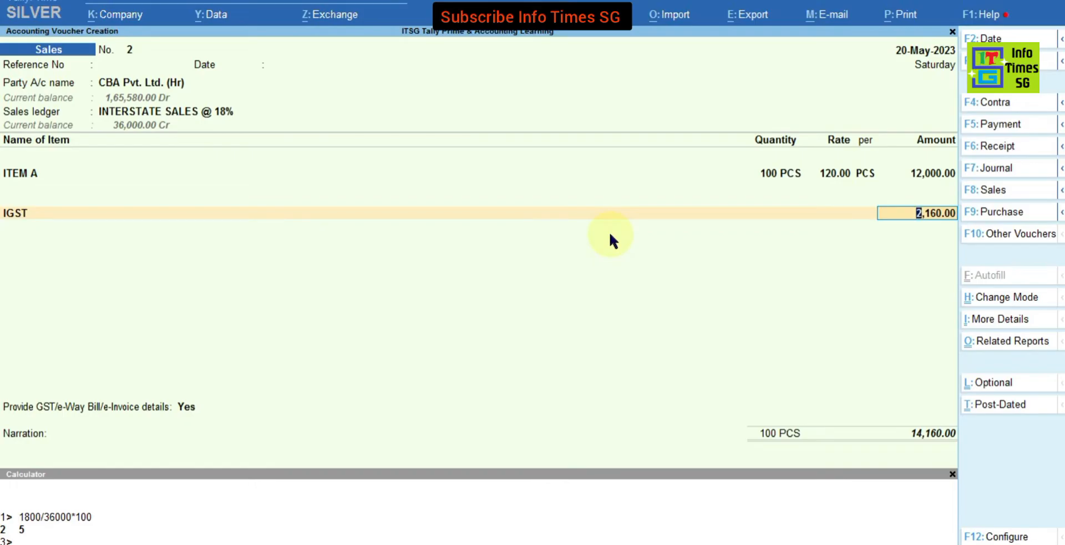
Accept the calculated IGST amount and begin a new ledger named TCS on Sale of Goods from the voucher's next line
{"action": "key", "text": "Return"}
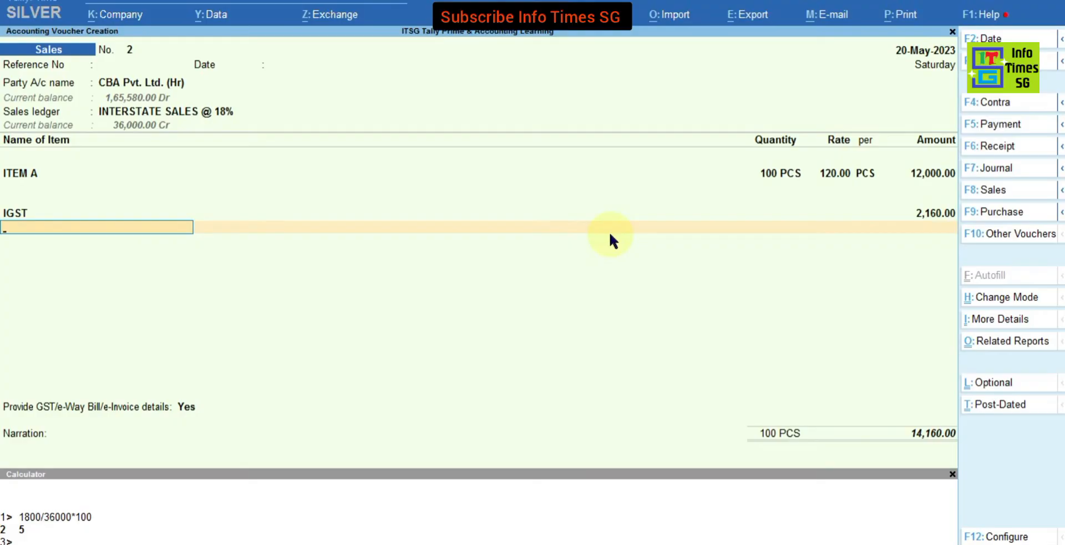
{"action": "key", "text": "alt+c"}
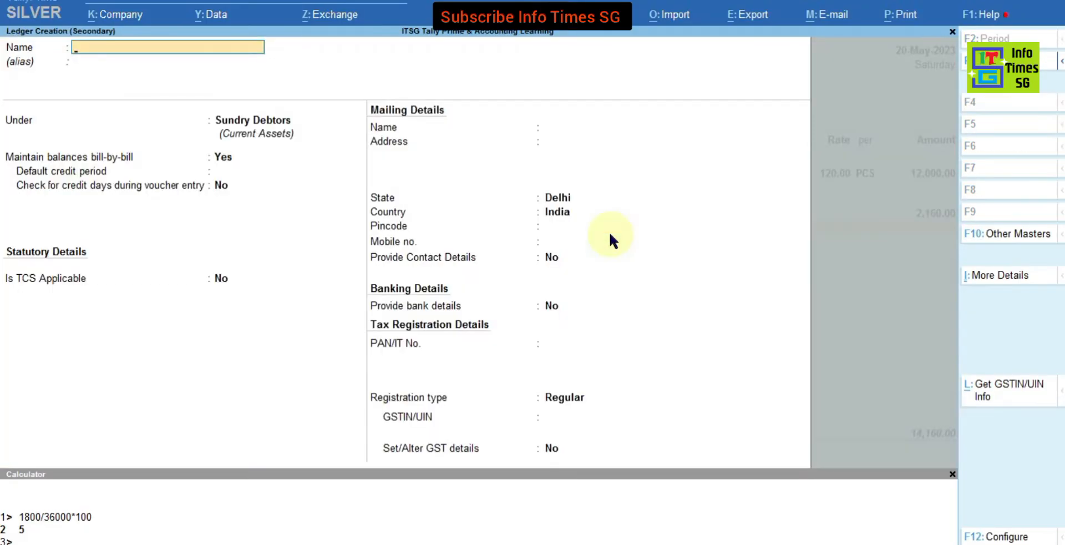
{"action": "type", "text": "TCS on Sale of Goods"}
{"action": "key", "text": "Return"}
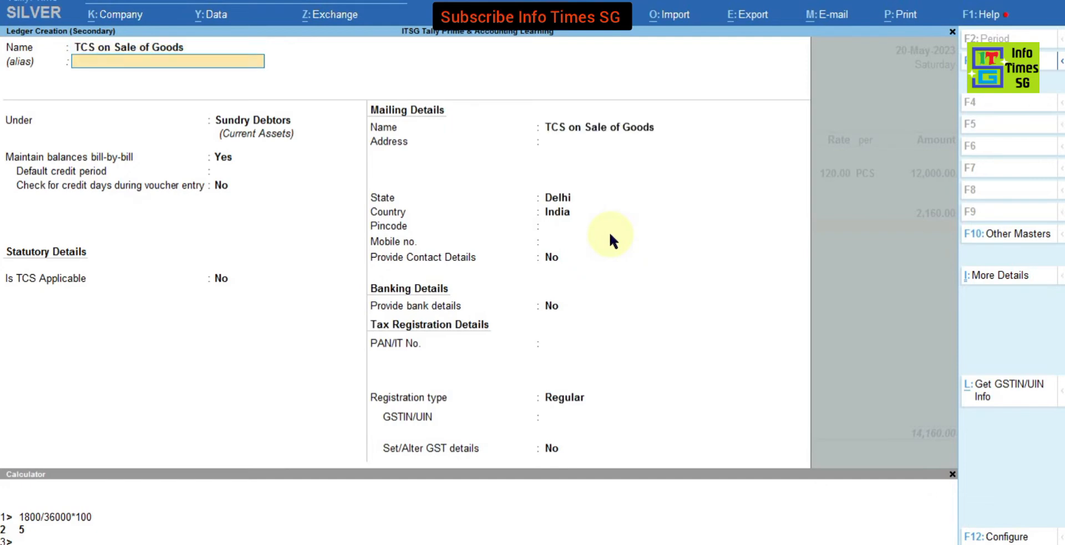
{"action": "key", "text": "Return"}
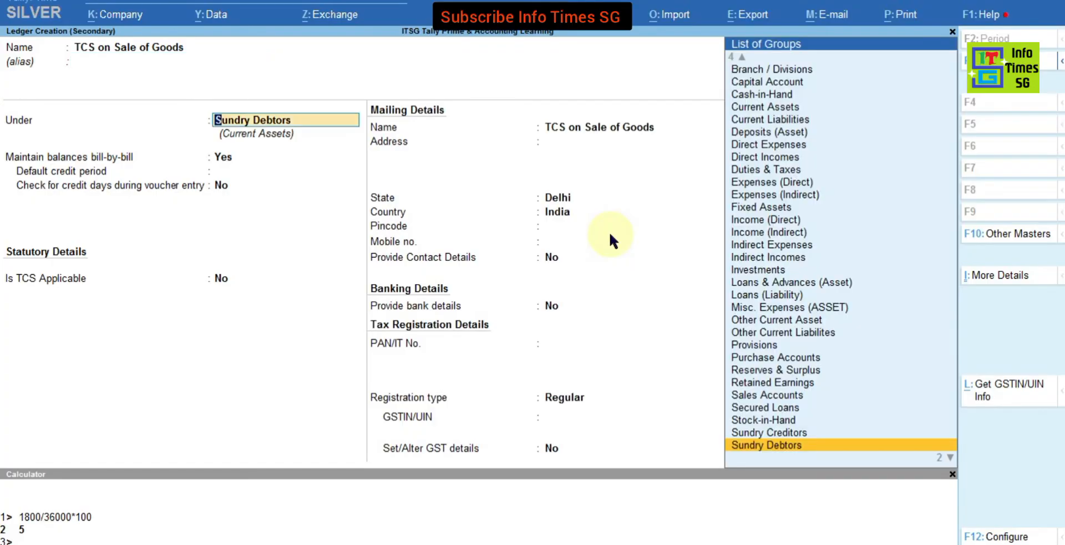
Place the new ledger under Duties & Taxes and set its type of duty/tax to TCS
{"action": "type", "text": "Duti"}
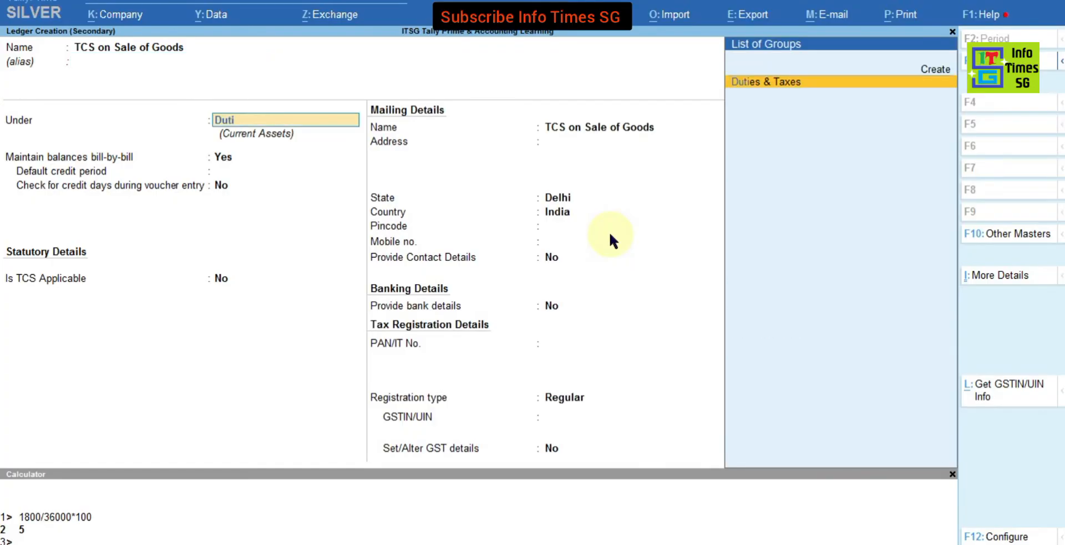
{"action": "key", "text": "Return"}
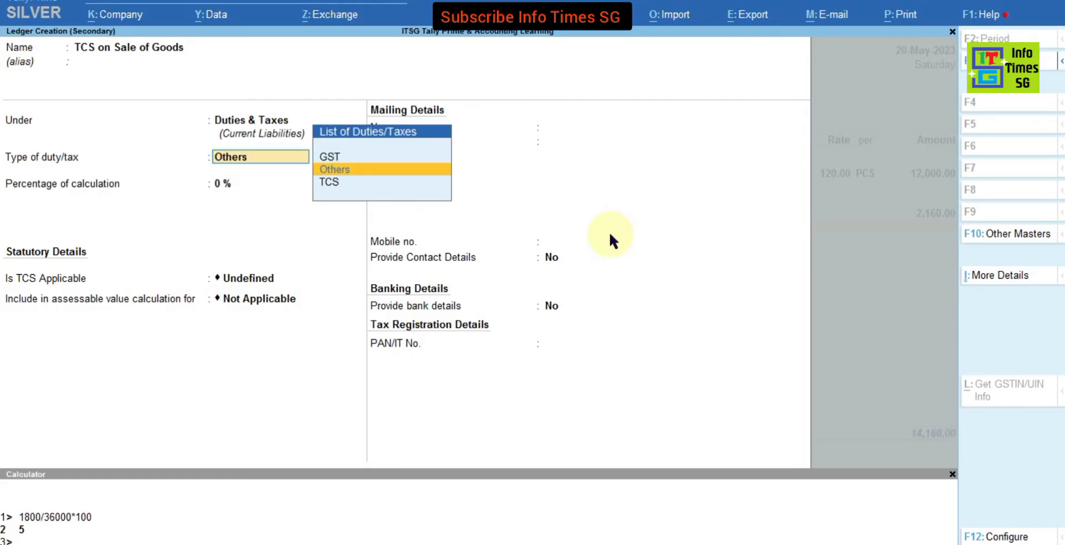
{"action": "key", "text": "Down"}
{"action": "key", "text": "Return"}
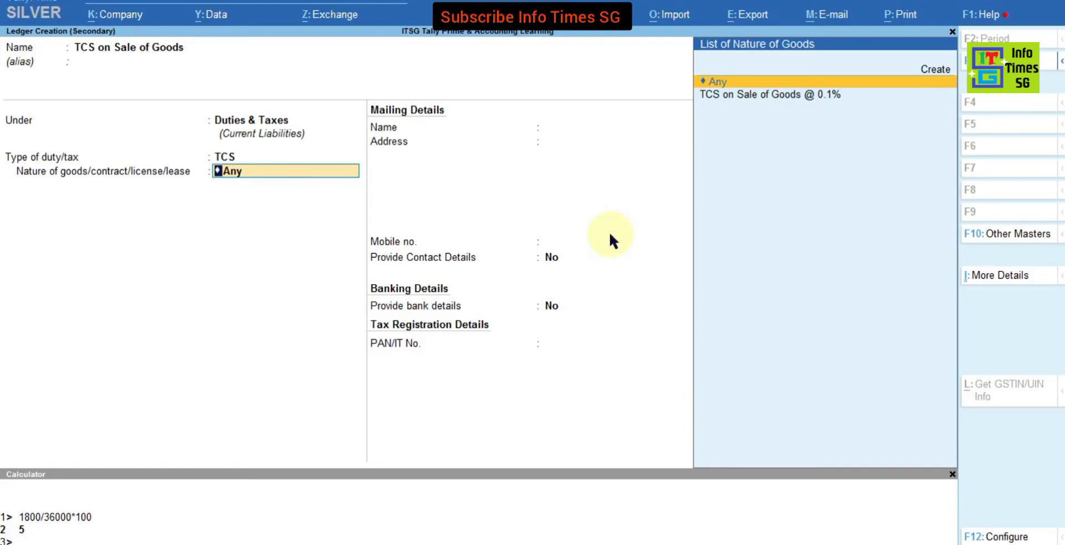
Set the ledger's nature of goods to TCS on Sale of Goods @ 0.1%, leaving the blank nature-of-goods form without creating one
{"action": "key", "text": "Down"}
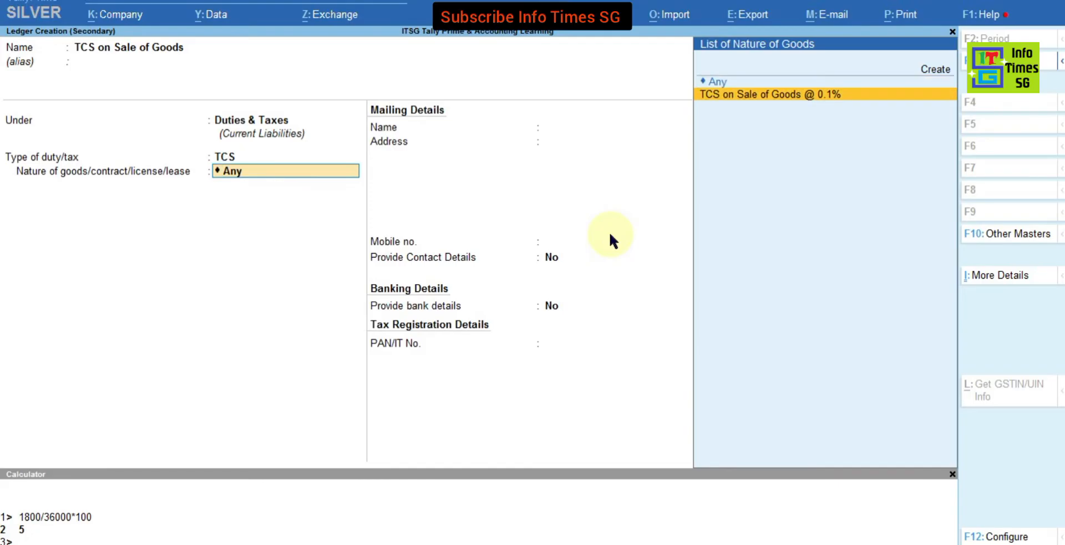
{"action": "key", "text": "Up"}
{"action": "key", "text": "Up"}
{"action": "key", "text": "Return"}
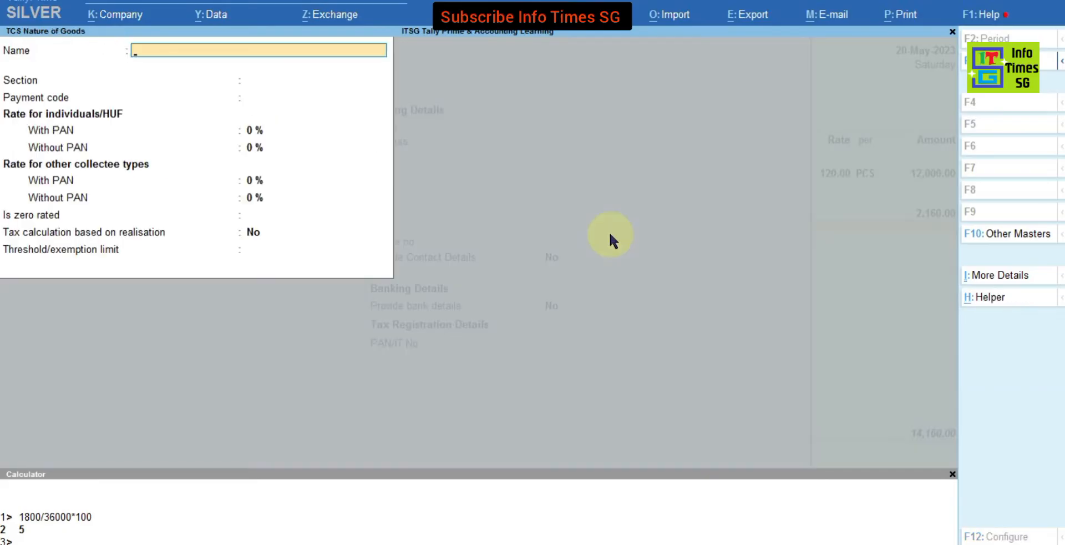
{"action": "key", "text": "Escape"}
{"action": "key", "text": "Return"}
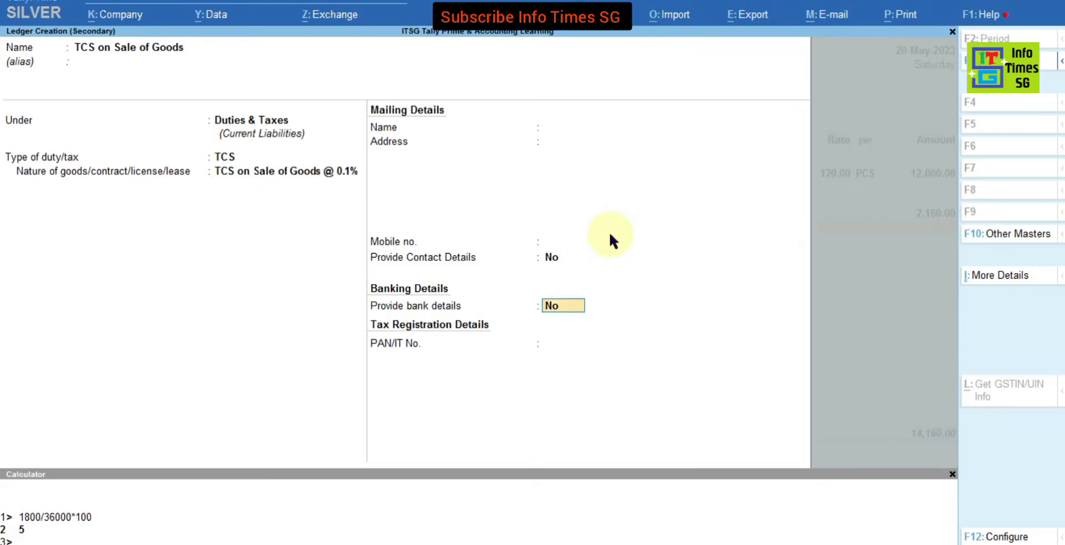
Open the TCS on Sale of Goods @ 0.1% nature of goods, review its section and rates, and quit without saving
{"action": "key", "text": "BackSpace"}
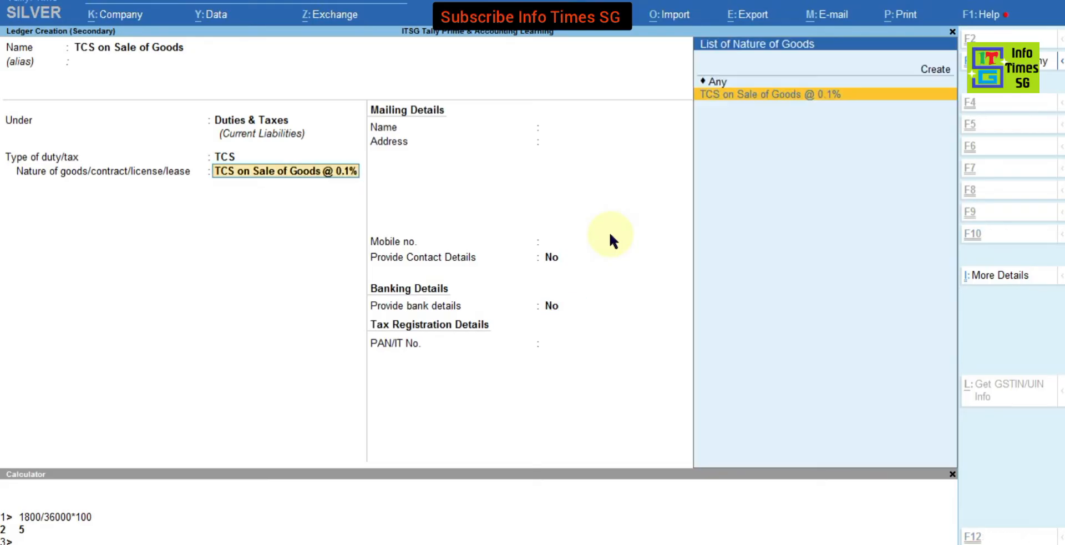
{"action": "key", "text": "ctrl+Return"}
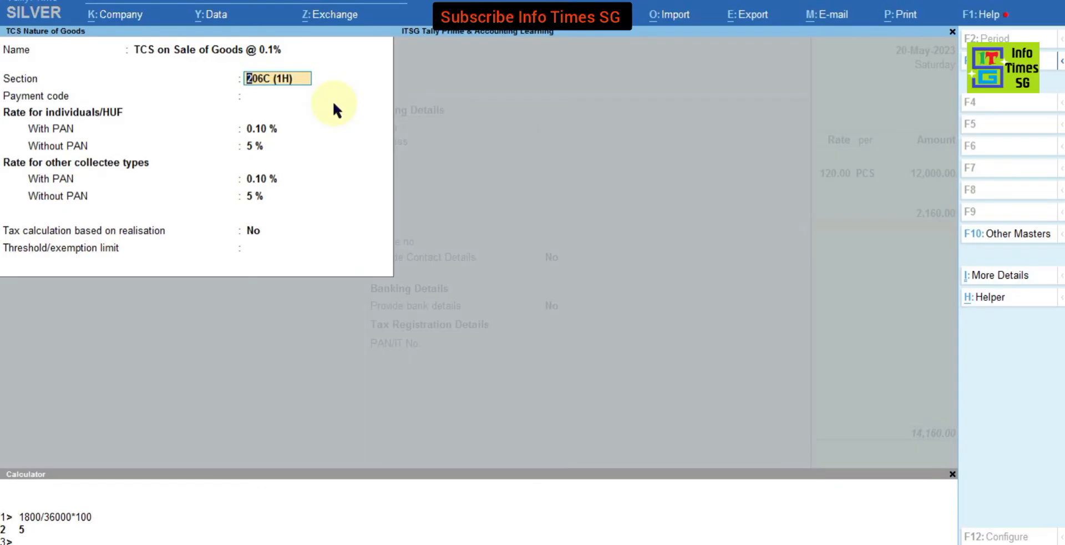
{"action": "key", "text": "BackSpace"}
{"action": "key", "text": "Escape"}
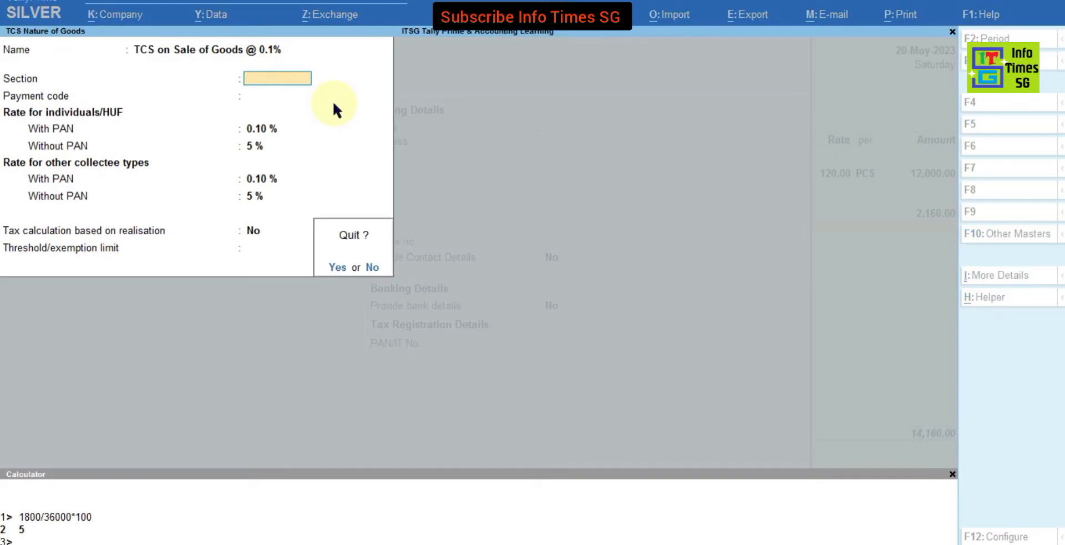
{"action": "key", "text": "Return"}
Keep the selected nature of goods, save the TCS ledger and add it to the sales voucher
{"action": "key", "text": "Return"}
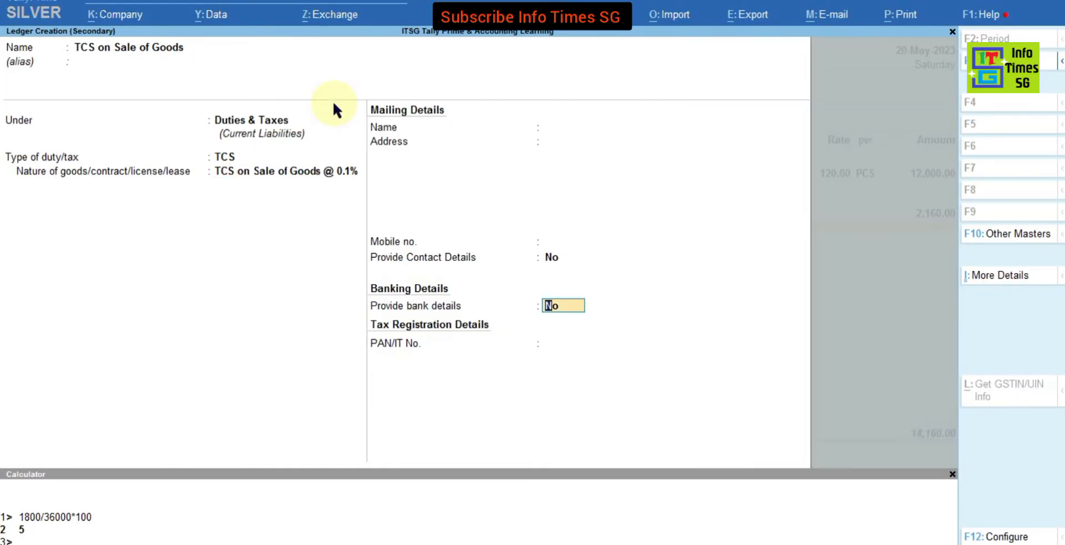
{"action": "key", "text": "Return"}
{"action": "key", "text": "Return"}
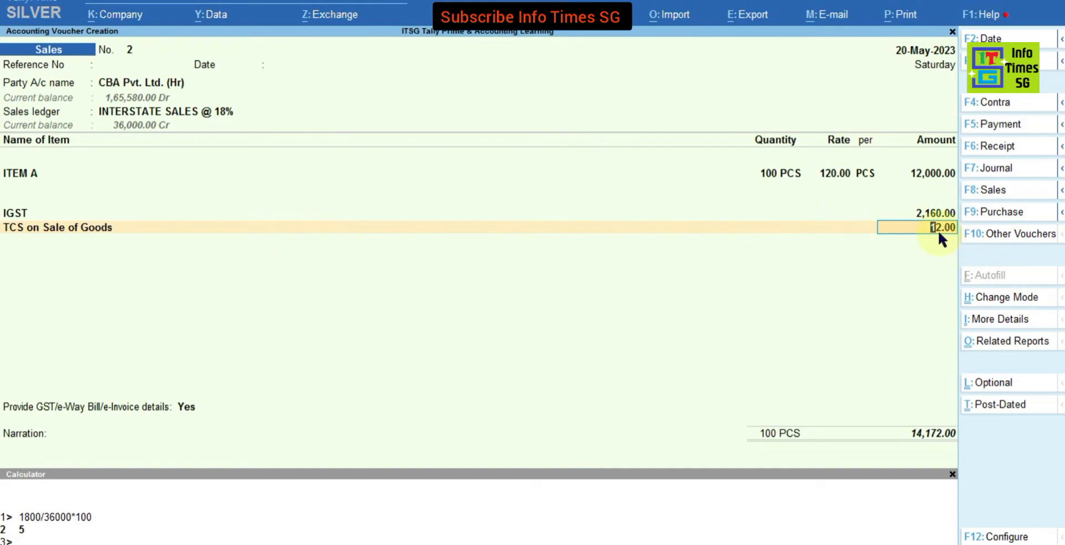
Open the CBA Pvt. Ltd. (Hr) party ledger from the voucher and examine its TCS applicability and buyer/lessee type
{"action": "left_click", "coordinate": [126, 81]}
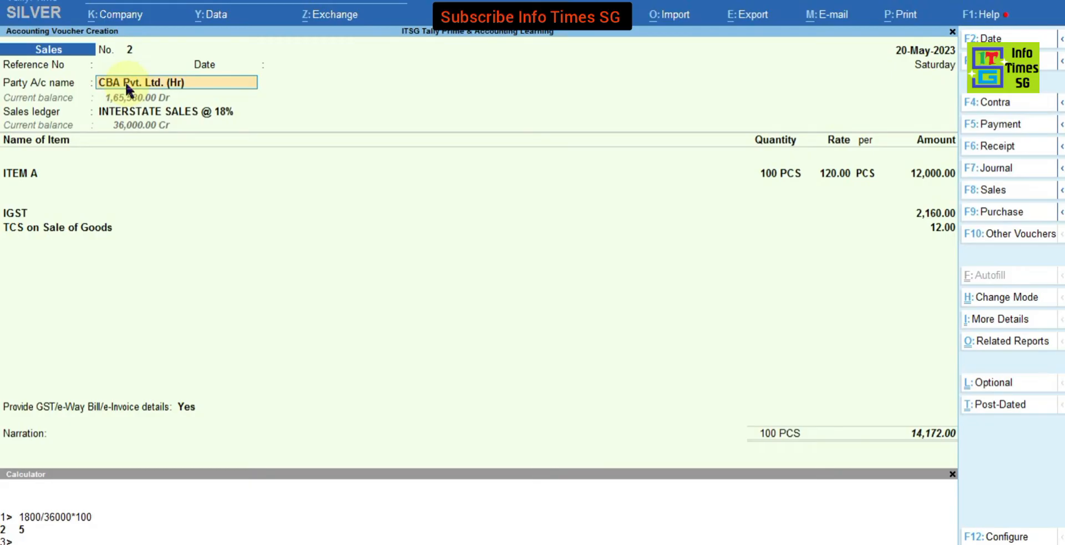
{"action": "key", "text": "ctrl"}
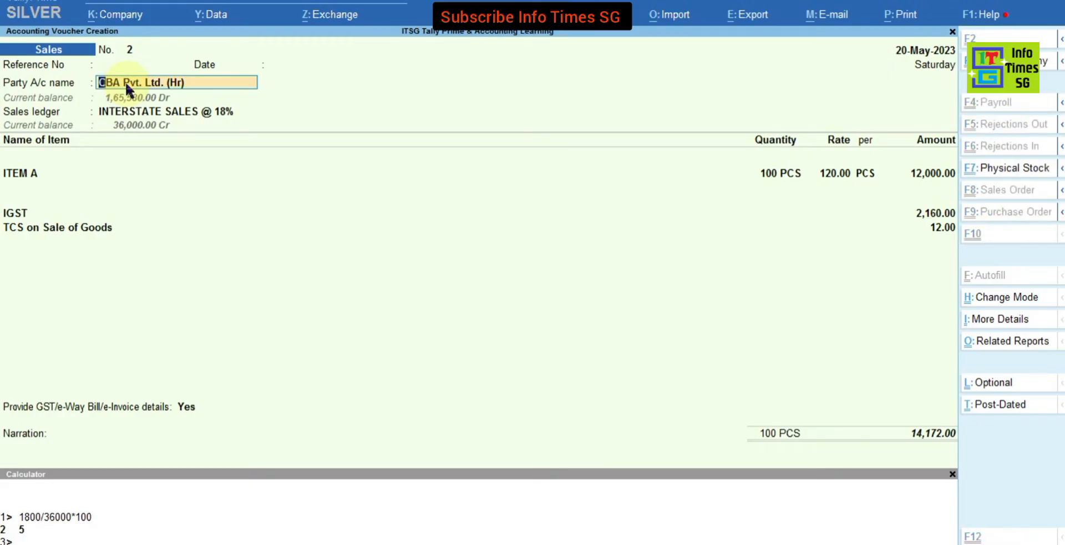
{"action": "key", "text": "ctrl+Return"}
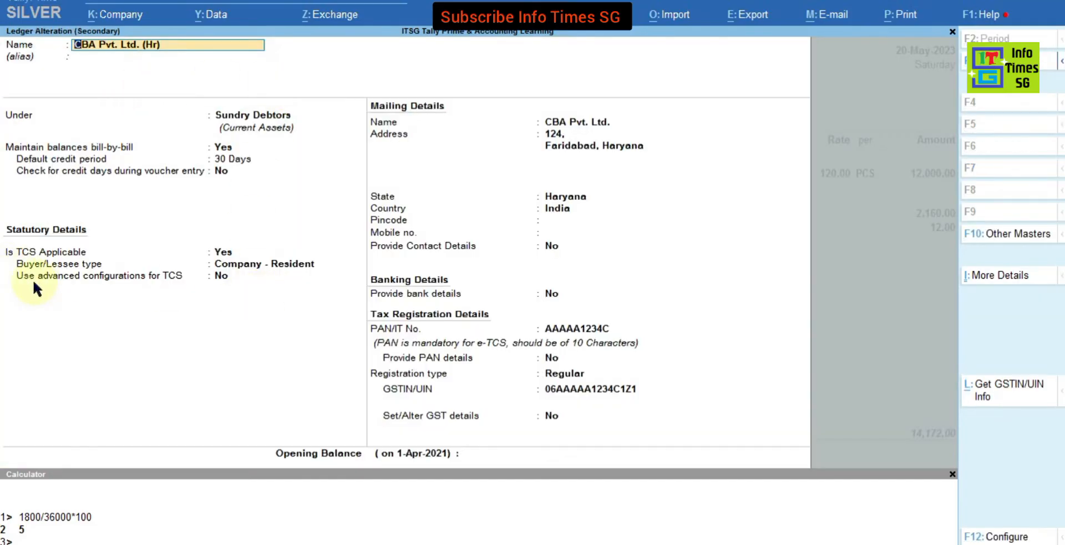
{"action": "left_click", "coordinate": [224, 253]}
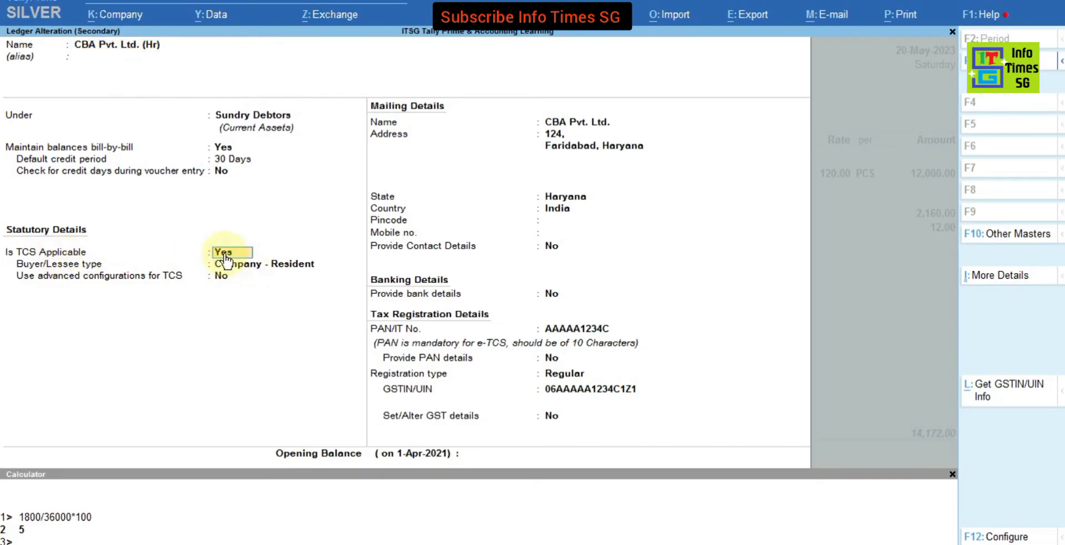
{"action": "key", "text": "Return"}
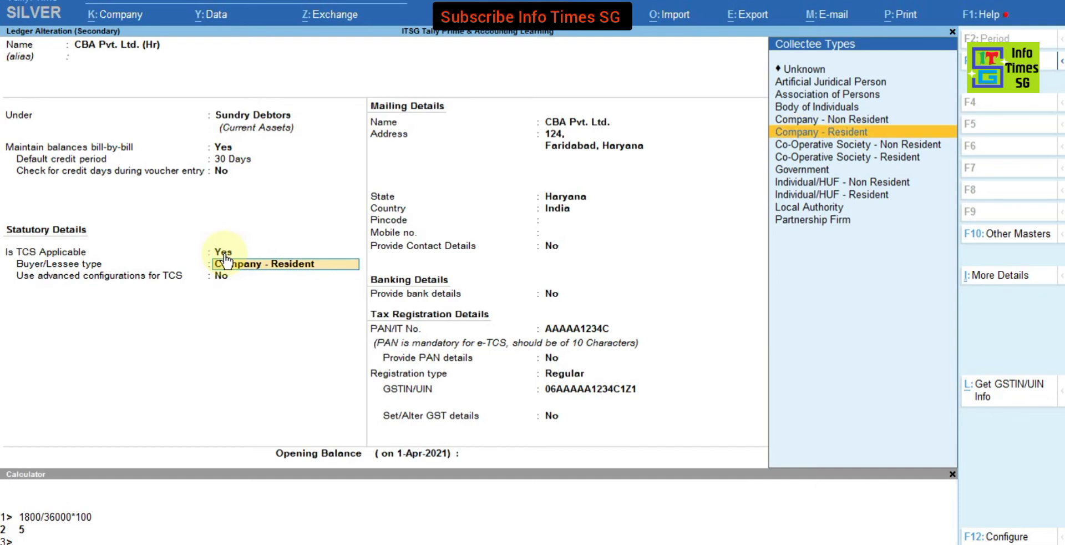
Look through the available collectee types for the buyer/lessee and leave the party ledger without changing it
{"action": "key", "text": "Down"}
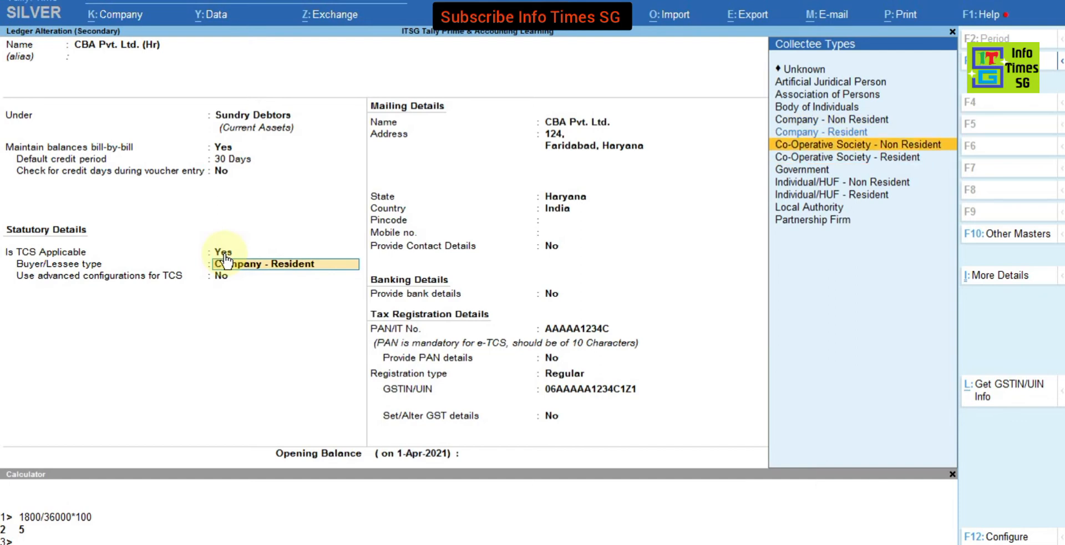
{"action": "key", "text": "Down"}
{"action": "key", "text": "Down"}
{"action": "key", "text": "Down"}
{"action": "key", "text": "Down"}
{"action": "key", "text": "Up"}
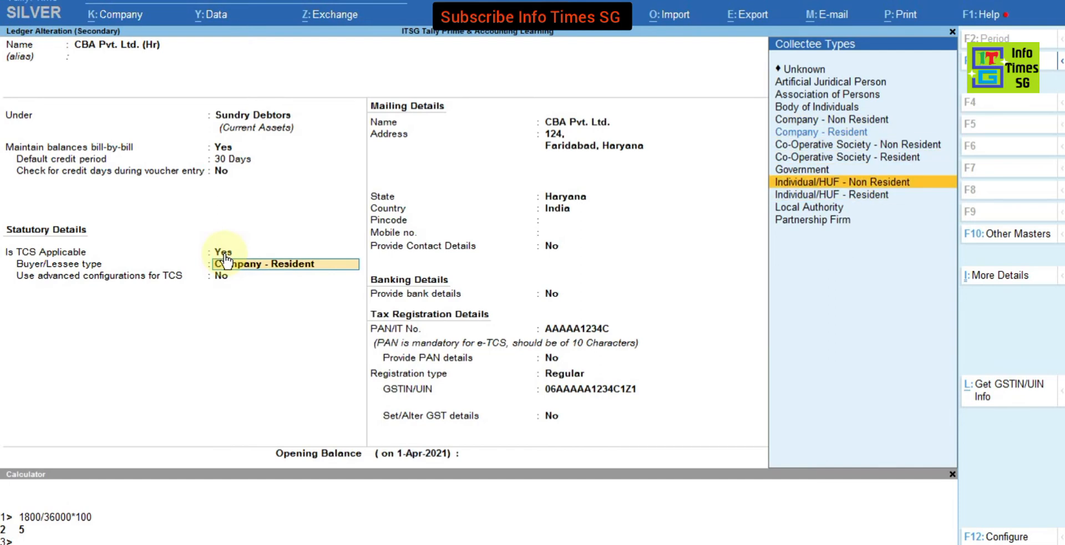
{"action": "key", "text": "Down"}
{"action": "key", "text": "Down"}
{"action": "key", "text": "Down"}
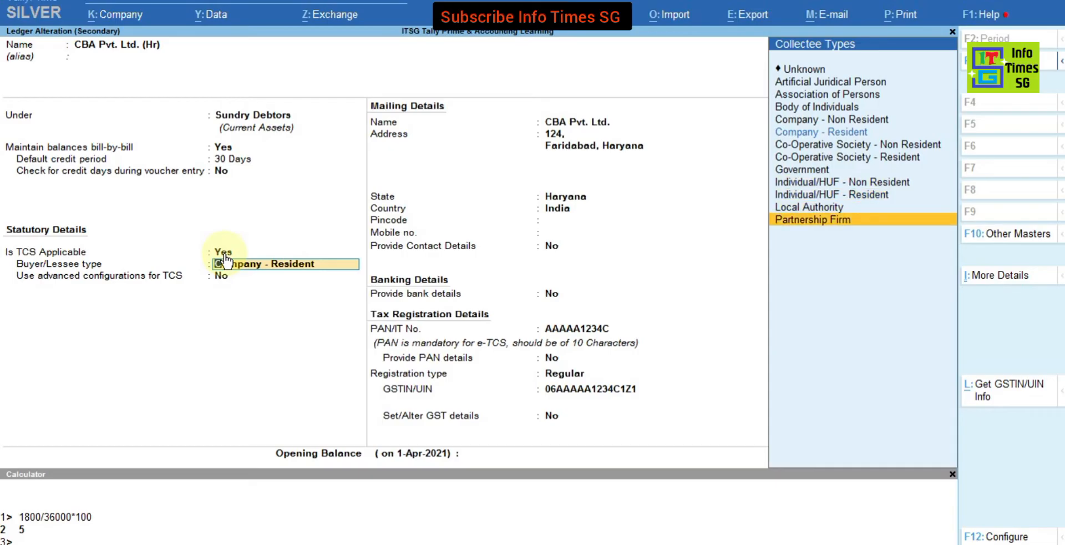
{"action": "key", "text": "Up"}
{"action": "key", "text": "Up"}
{"action": "key", "text": "Up"}
{"action": "key", "text": "Up"}
{"action": "key", "text": "Up"}
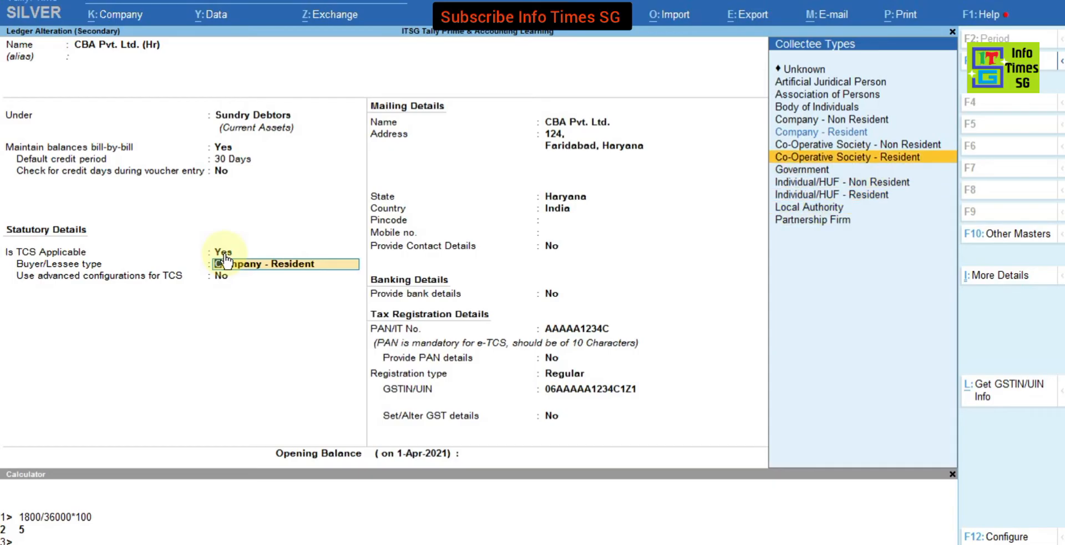
{"action": "key", "text": "Down"}
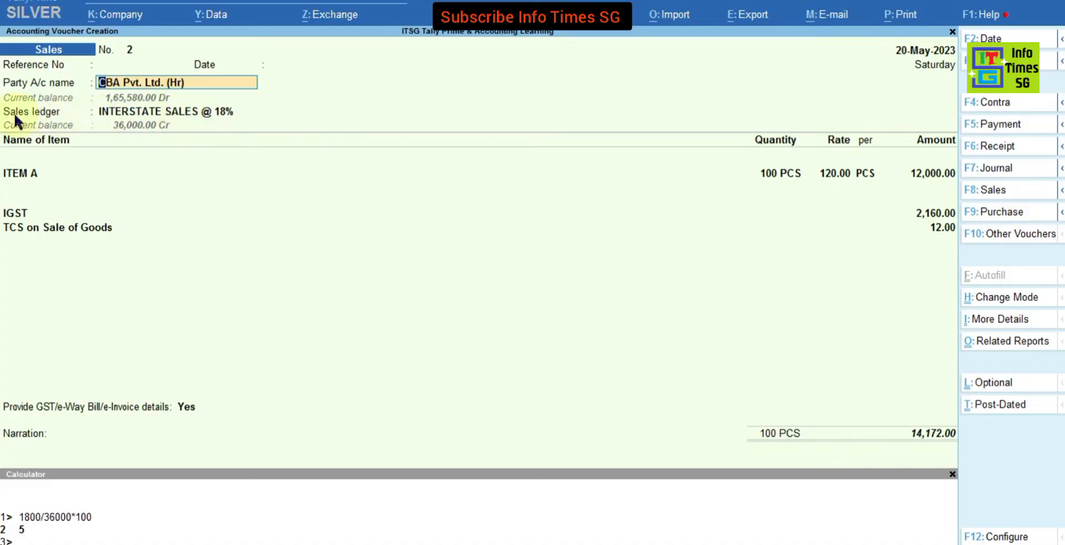
Open the INTERSTATE SALES @ 18% ledger from the voucher and set Is TCS Applicable to Not Applicable
{"action": "left_click", "coordinate": [141, 113]}
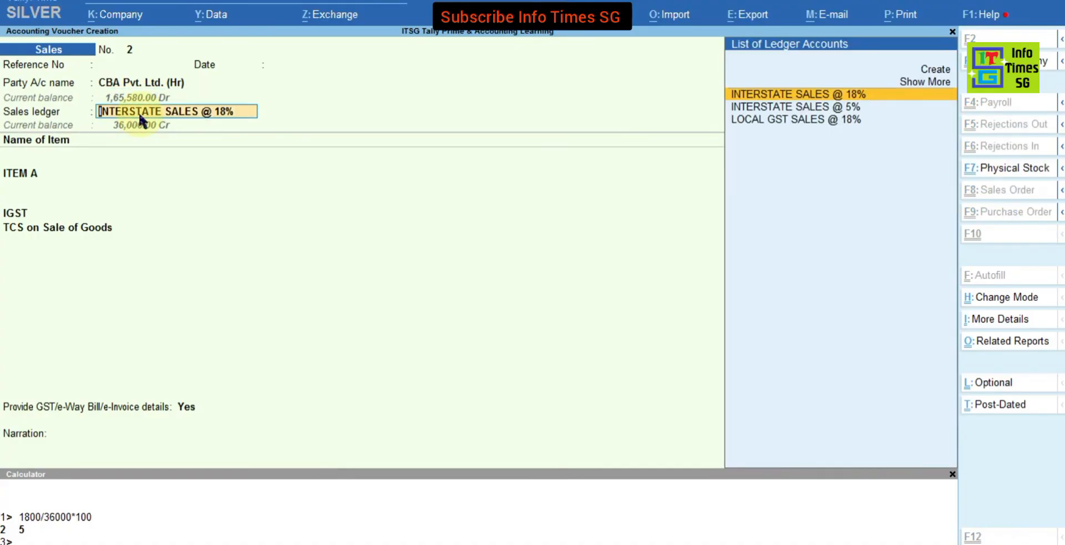
{"action": "key", "text": "ctrl+Return"}
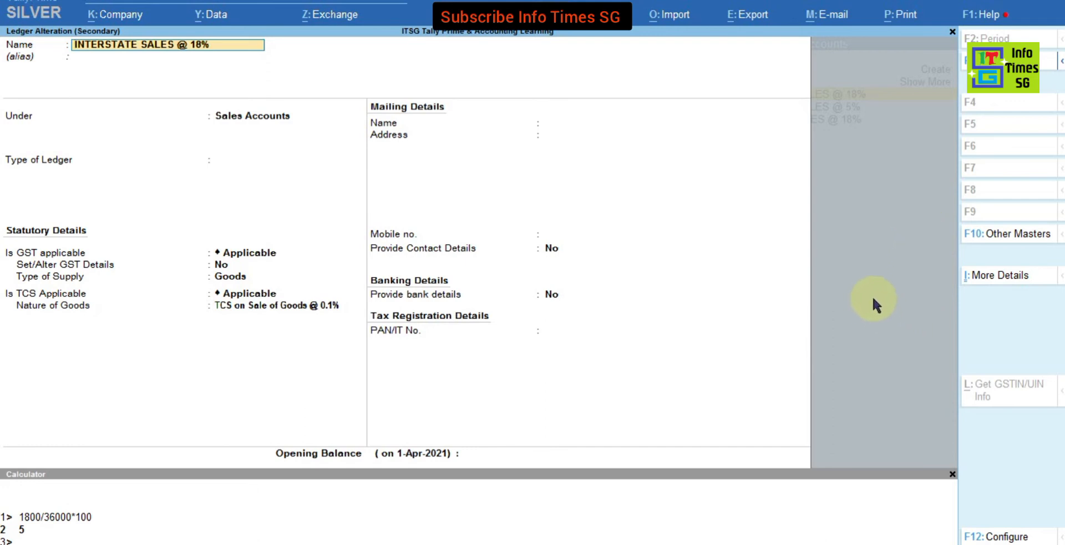
{"action": "left_click", "coordinate": [226, 297]}
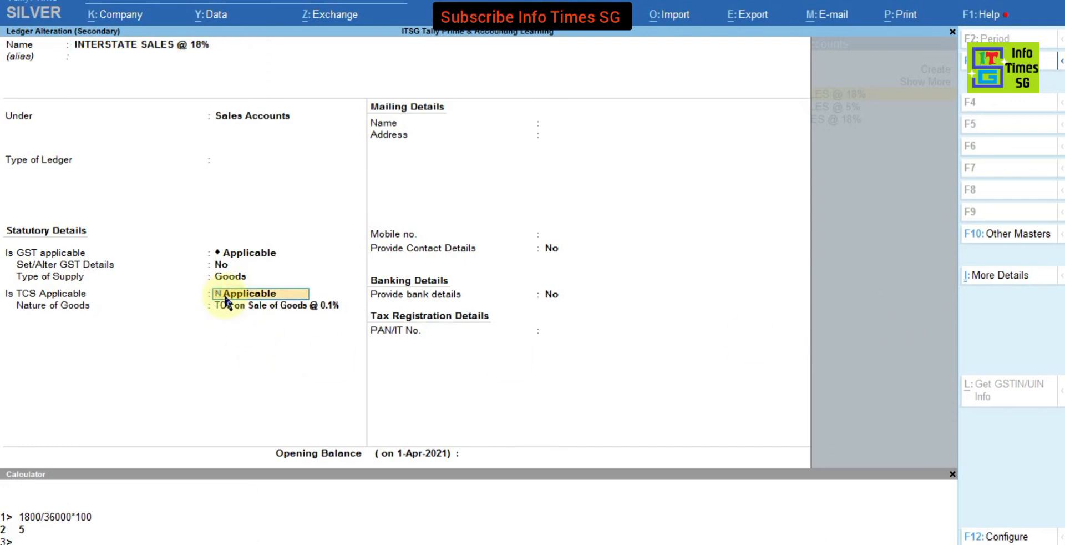
{"action": "type", "text": "No"}
{"action": "key", "text": "Return"}
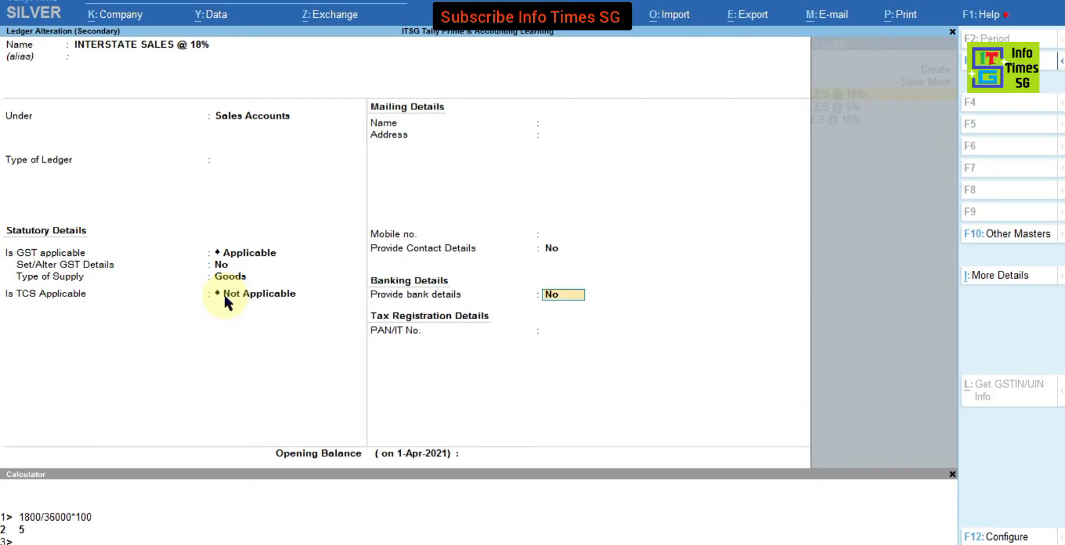
Set Is TCS Applicable to Applicable in the sales ledger with nature of goods TCS on Sale of Goods @ 0.1%, and save it
{"action": "left_click", "coordinate": [226, 301]}
{"action": "key", "text": "Up"}
{"action": "key", "text": "Return"}
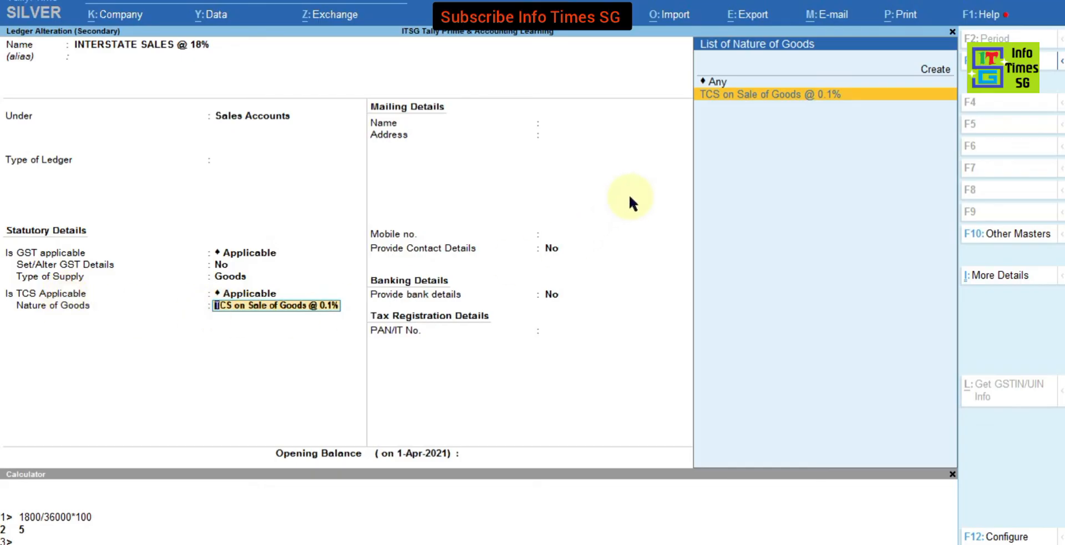
{"action": "key", "text": "Up"}
{"action": "key", "text": "Down"}
{"action": "key", "text": "Return"}
{"action": "key", "text": "Return"}
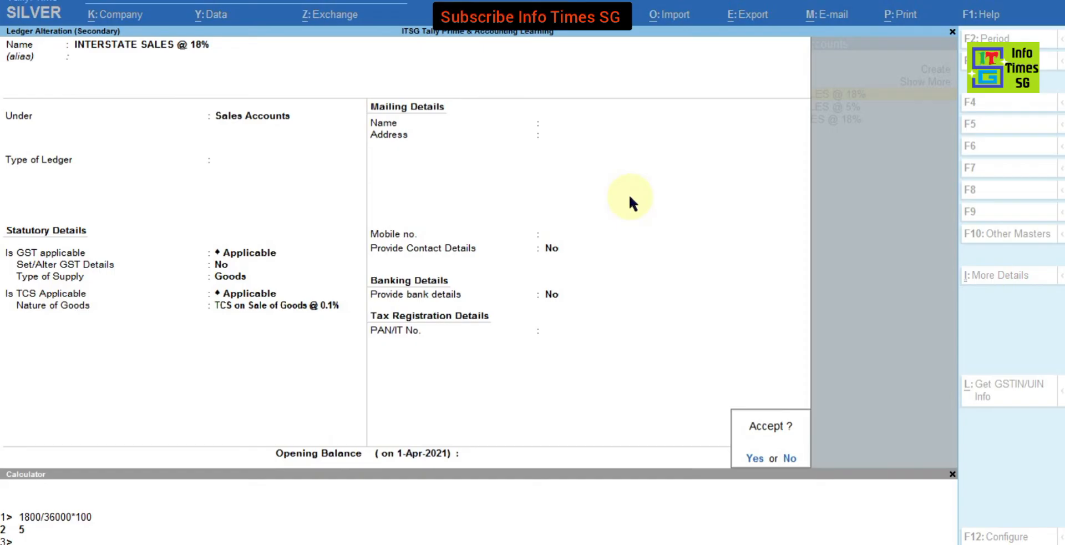
{"action": "key", "text": "Return"}
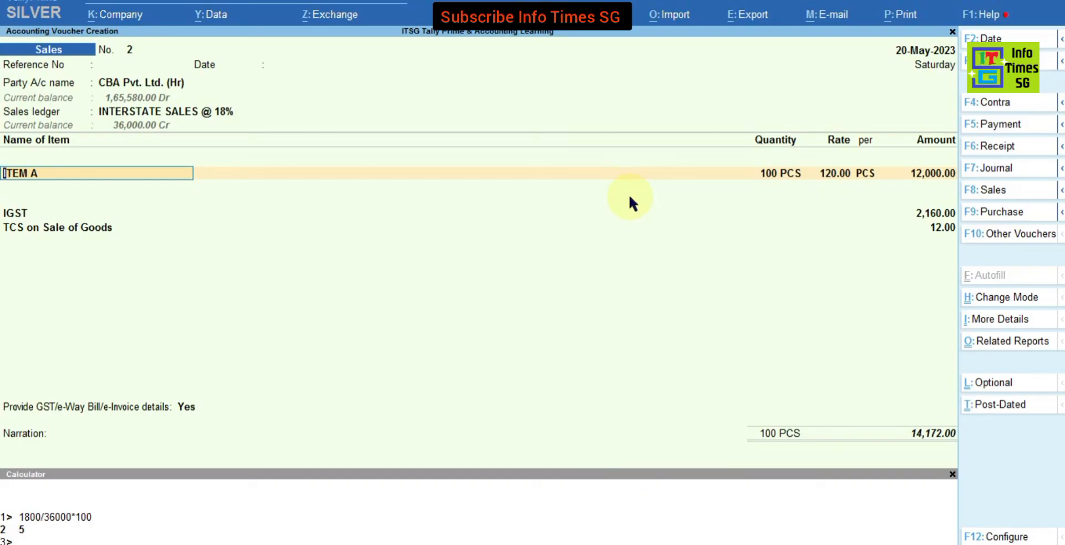
Recheck the TCS settings in the CBA Pvt. Ltd. (Hr) and INTERSTATE SALES @ 18% ledgers, closing both without changes
{"action": "left_click", "coordinate": [115, 82]}
{"action": "key", "text": "ctrl+Return"}
{"action": "key", "text": "Escape"}
{"action": "key", "text": "Escape"}
{"action": "key", "text": "y"}
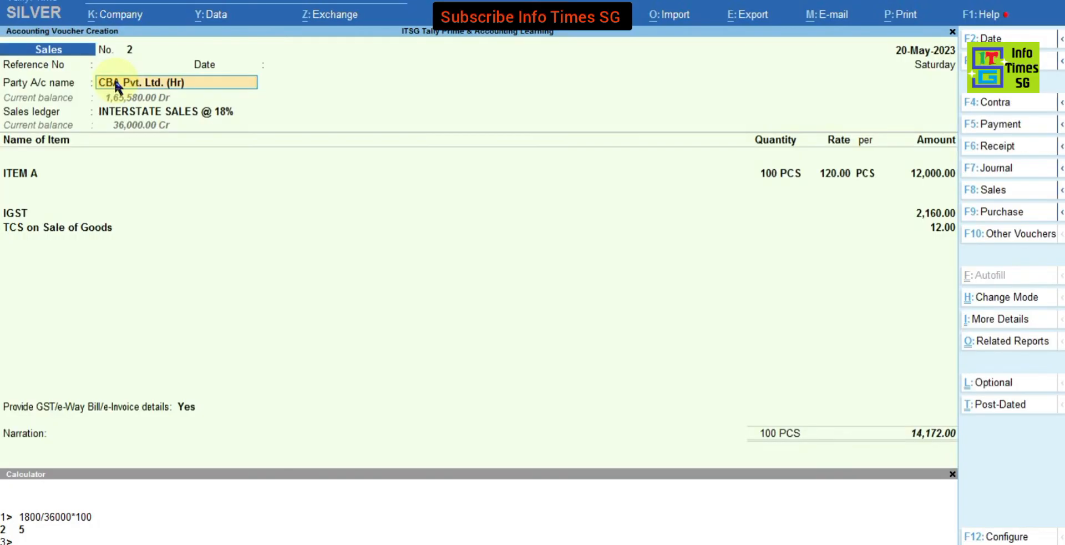
{"action": "left_click", "coordinate": [119, 111]}
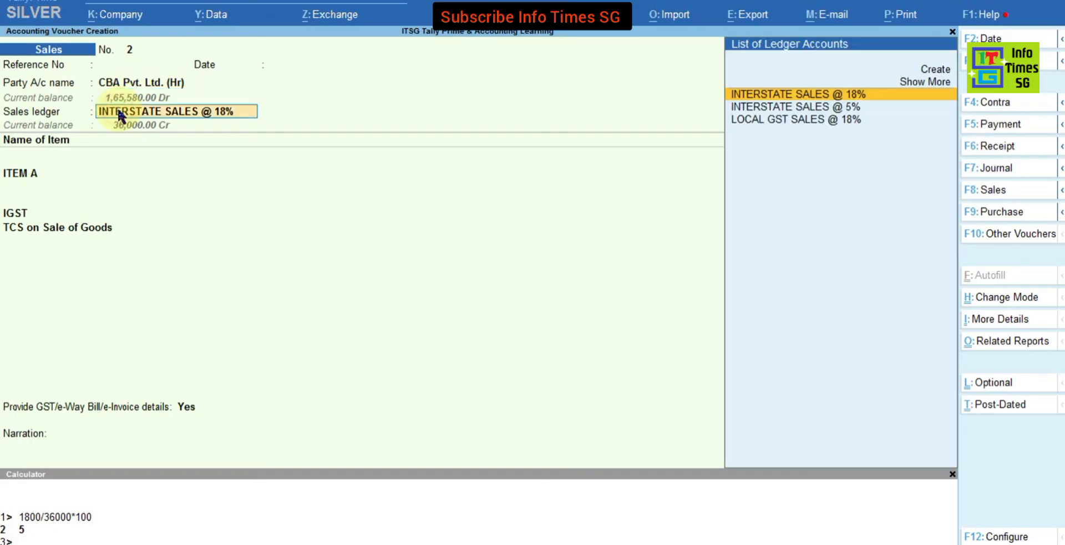
{"action": "key", "text": "ctrl+Return"}
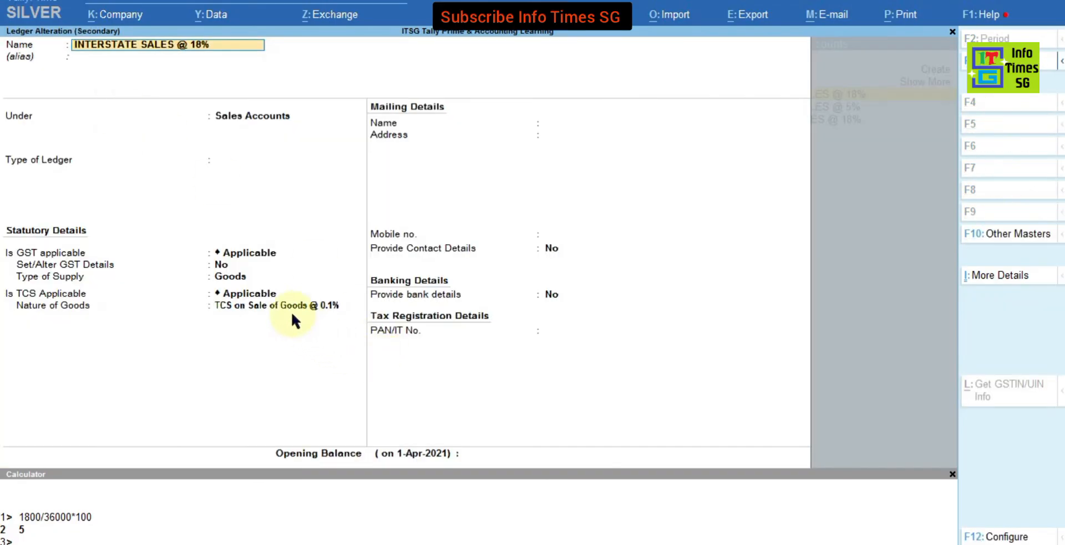
{"action": "key", "text": "Escape"}
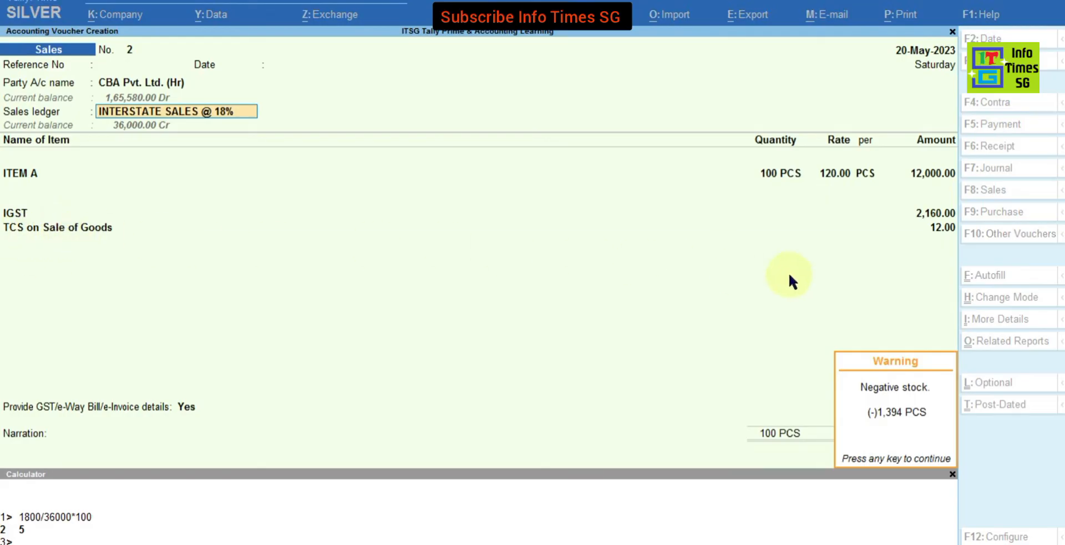
Go past the voucher's item and ledger lines and set Provide GST/e-Way Bill/e-Invoice details to No
{"action": "key", "text": "Return"}
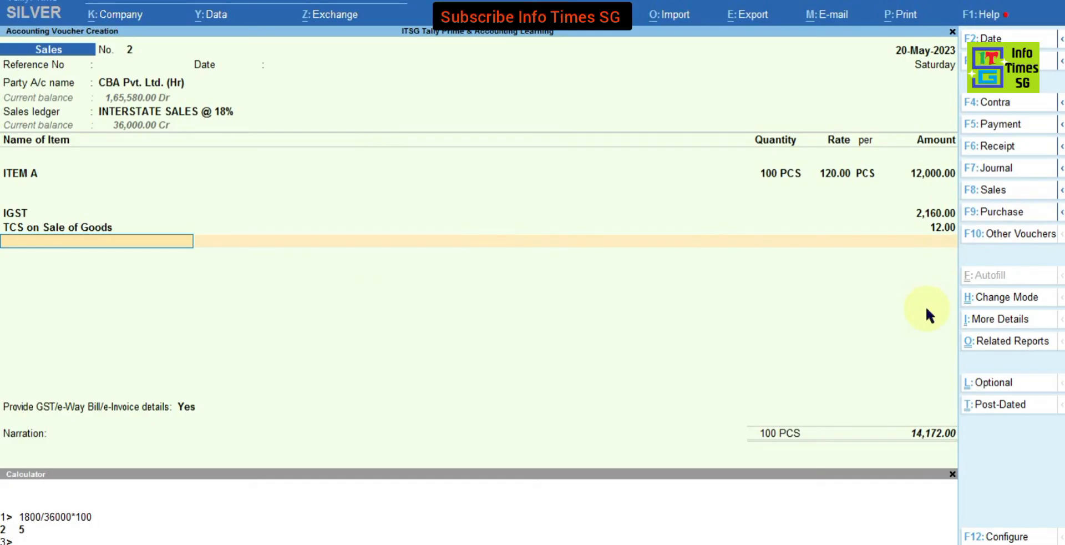
{"action": "key", "text": "Return"}
{"action": "key", "text": "BackSpace"}
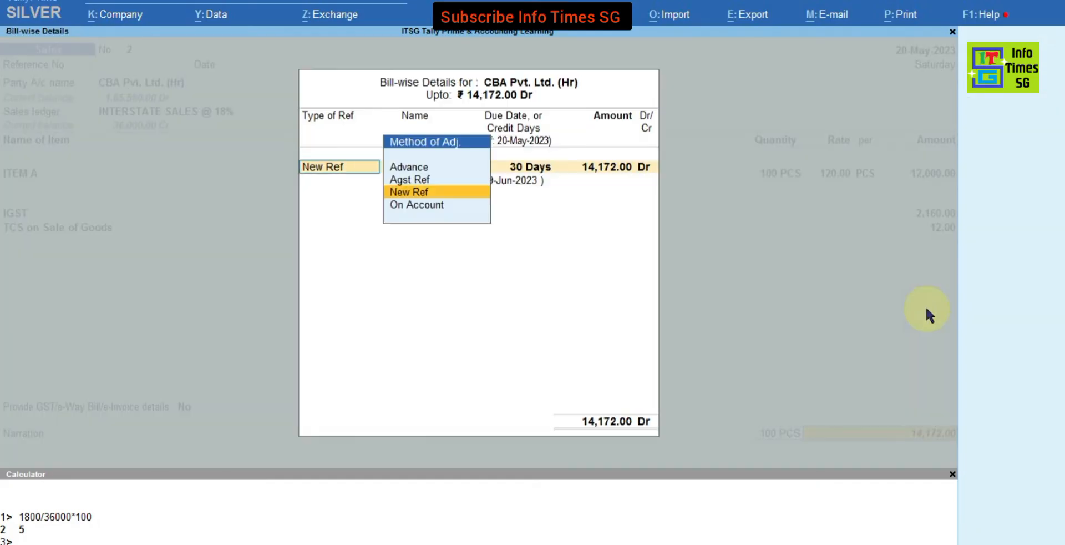
Accept the bill-wise New Ref 2 with 30 credit days for the full amount and save the sales voucher
{"action": "key", "text": "Return"}
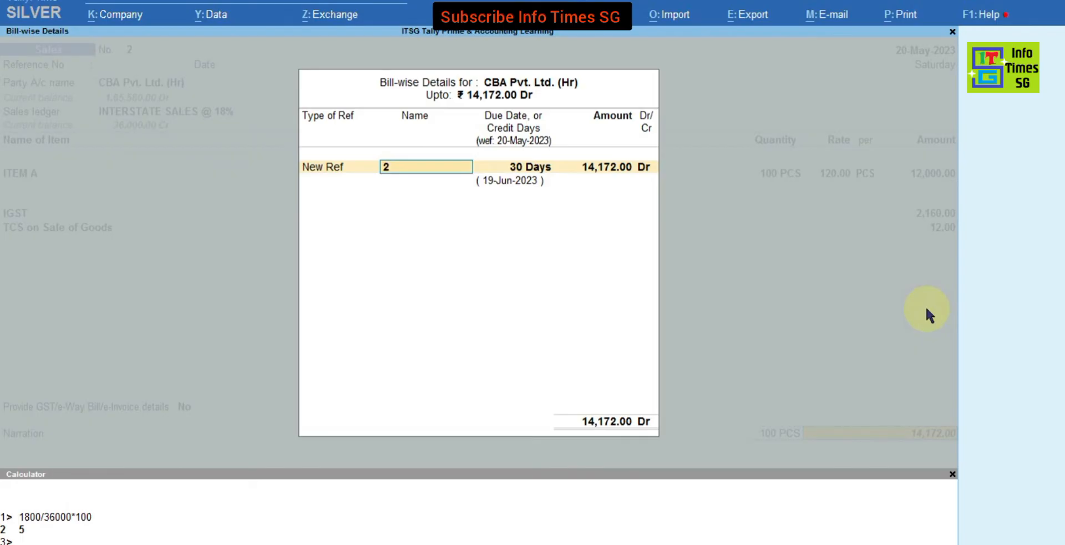
{"action": "key", "text": "Return"}
{"action": "key", "text": "Return"}
{"action": "key", "text": "Return"}
{"action": "key", "text": "Return"}
{"action": "key", "text": "Return"}
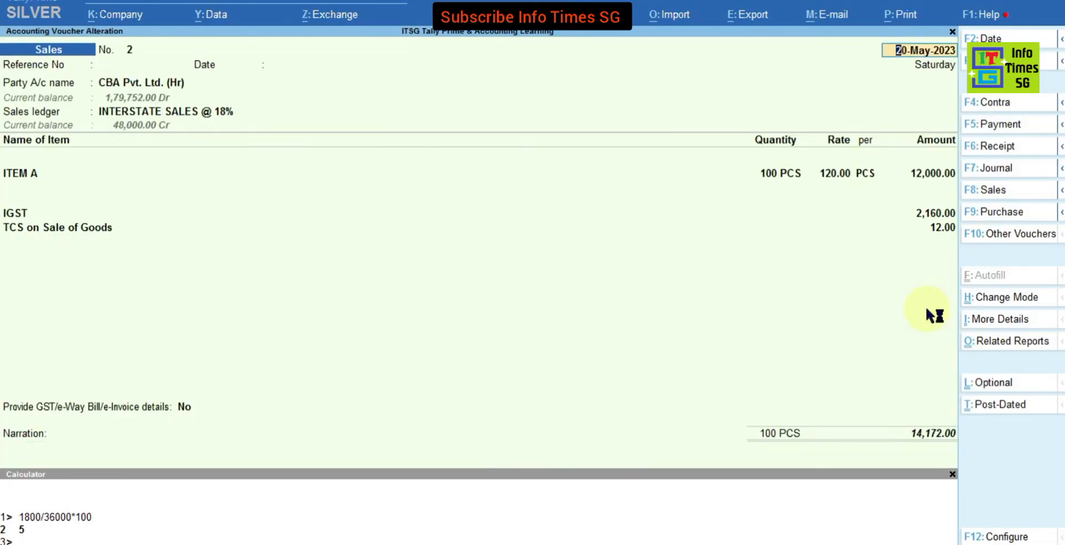